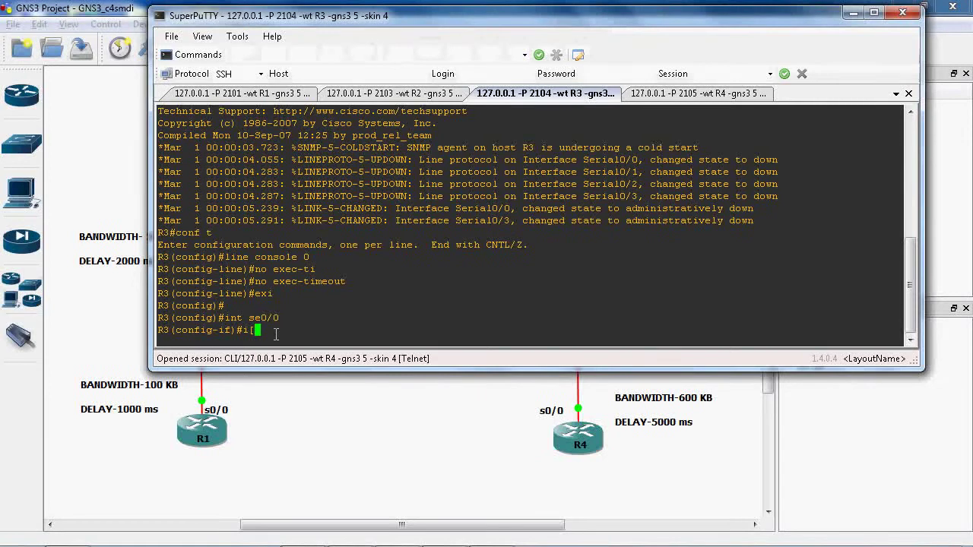
Assign 150.150.100.2 with mask 255.255.255.252 to R3's Serial0/0 and enable the interface.
{"action": "key", "text": "Tab"}
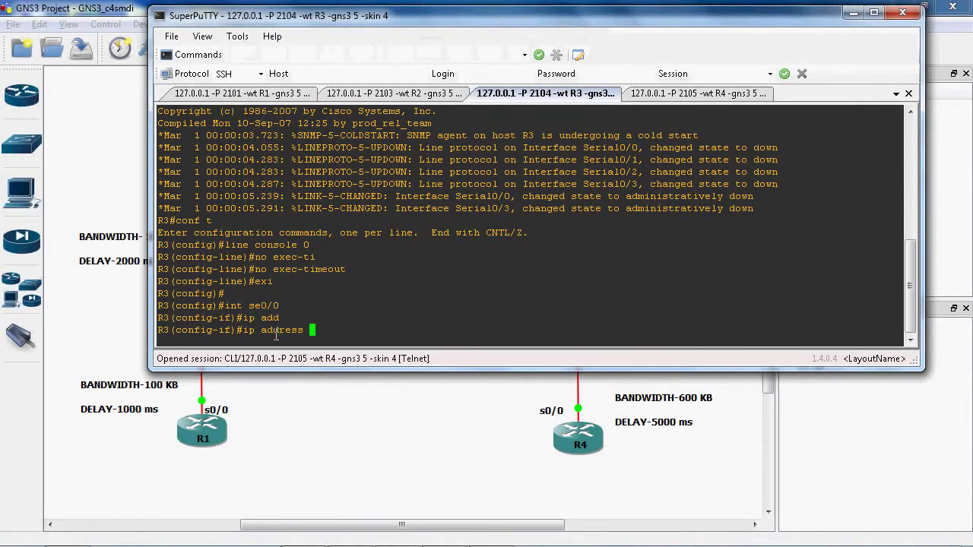
{"action": "left_click", "coordinate": [388, 459]}
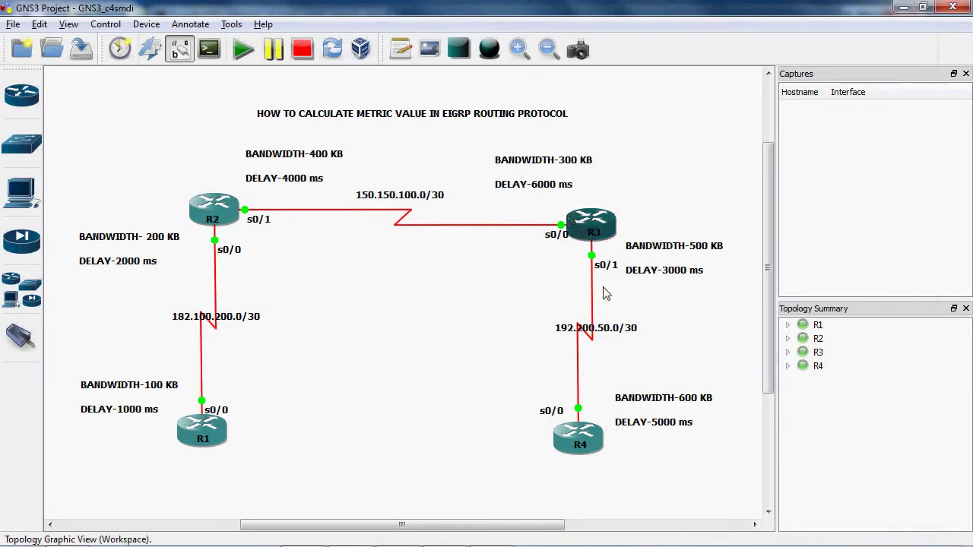
{"action": "left_click", "coordinate": [401, 538]}
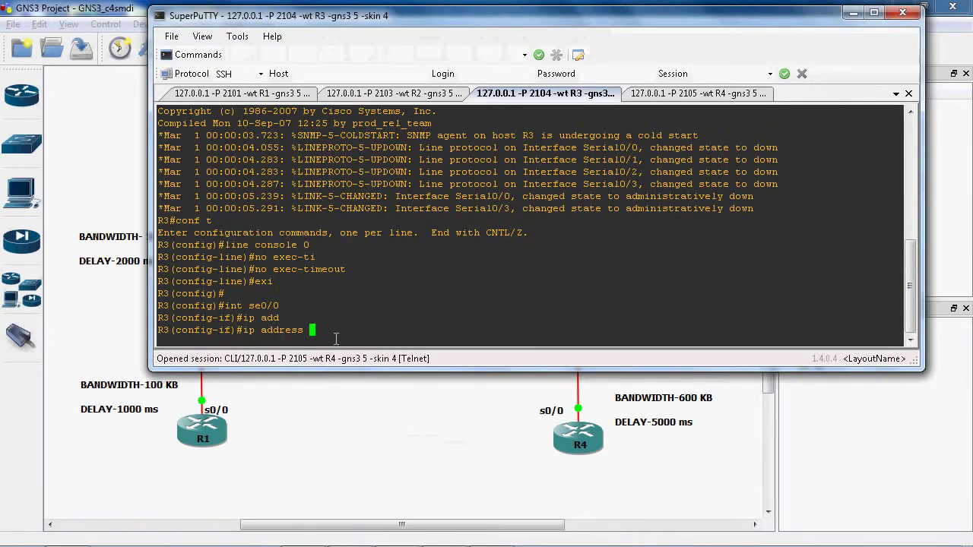
{"action": "type", "text": "150.150.100.2 255.255.255.252"}
{"action": "key", "text": "Return"}
{"action": "type", "text": "no s"}
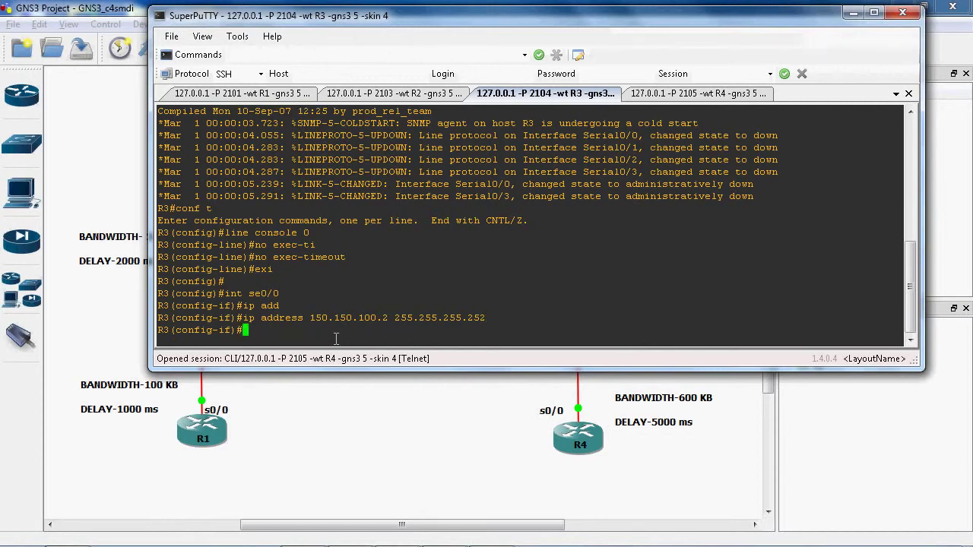
{"action": "type", "text": "hut"}
{"action": "key", "text": "Return"}
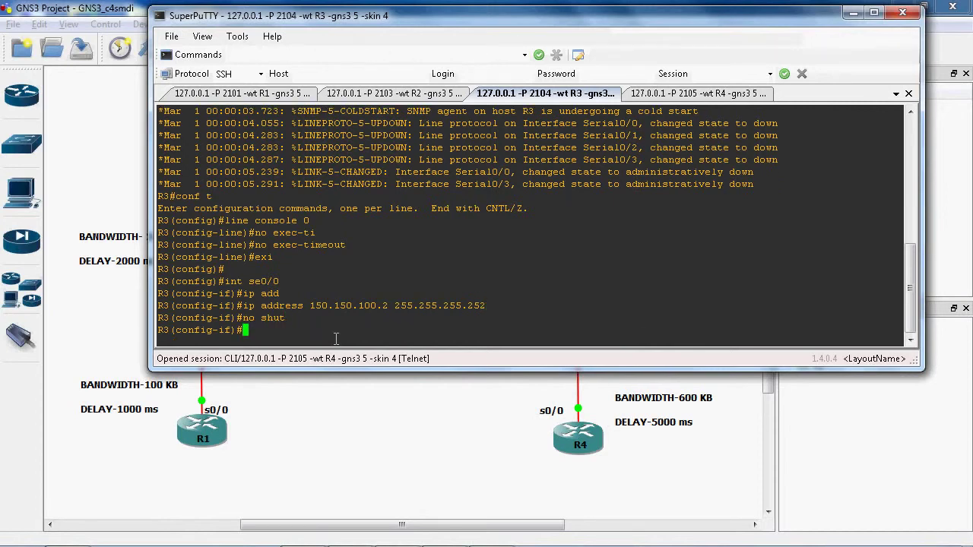
Set the bandwidth of R3's Serial0/0 to 300, matching the topology diagram.
{"action": "left_click", "coordinate": [448, 426]}
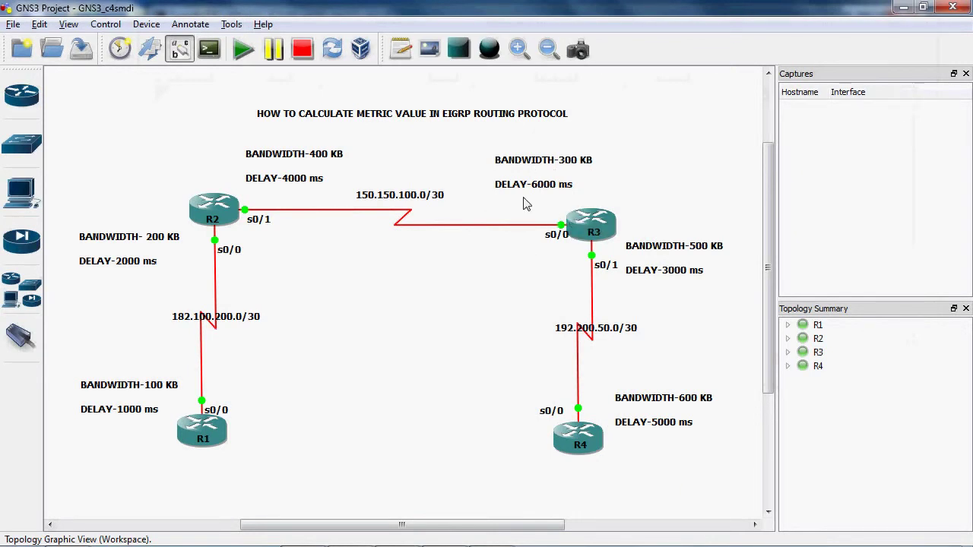
{"action": "left_click", "coordinate": [396, 531]}
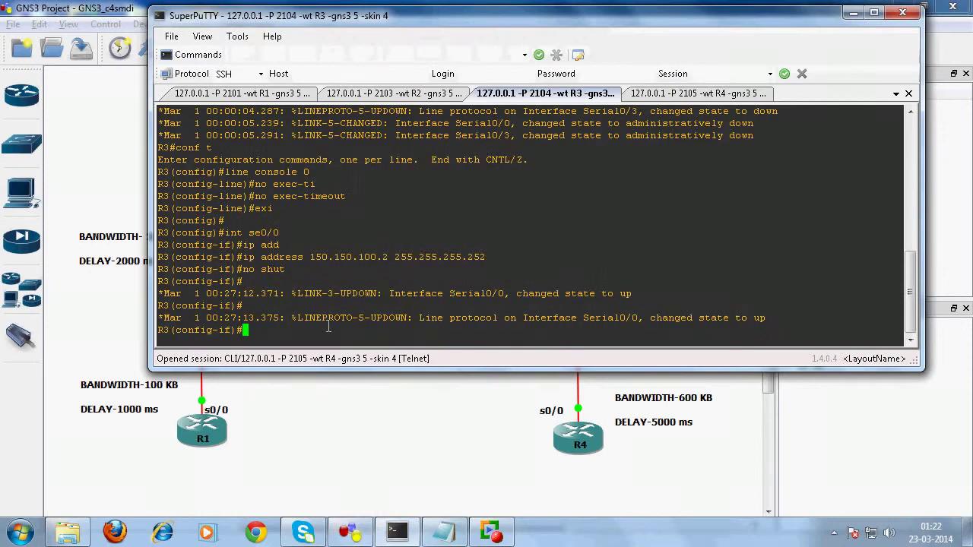
{"action": "type", "text": "ban"}
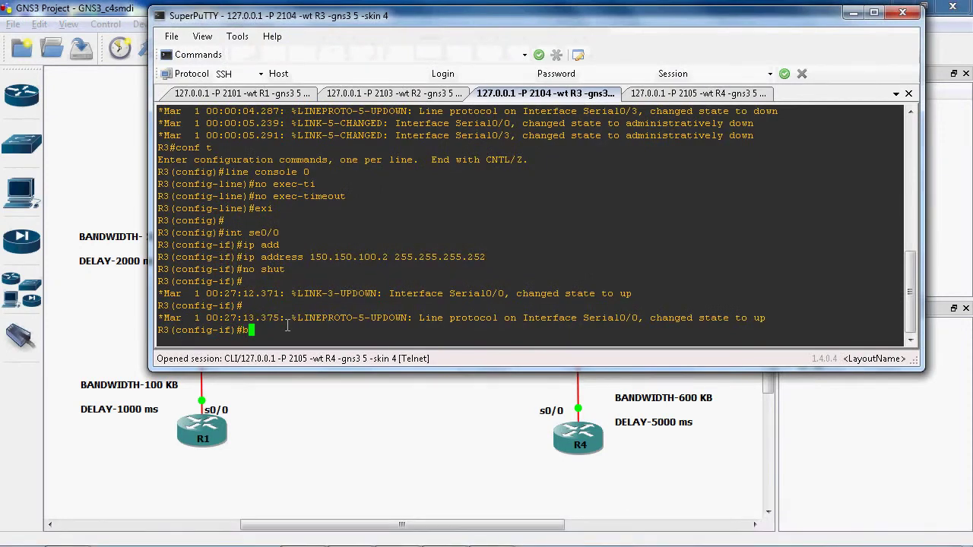
{"action": "key", "text": "Tab"}
{"action": "type", "text": "300"}
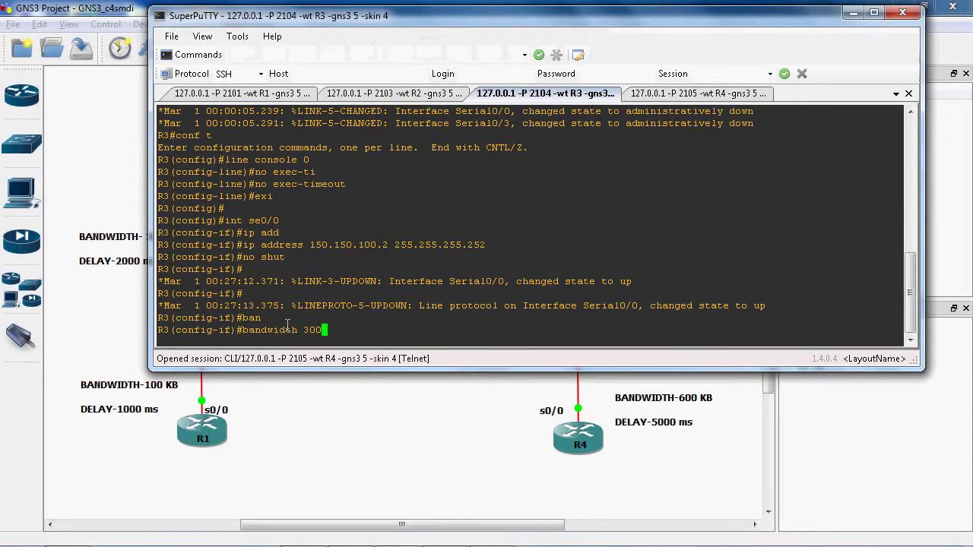
{"action": "key", "text": "Return"}
Set the delay of R3's Serial0/0 to 6000 as in the topology diagram, and save the router's configuration.
{"action": "type", "text": "del"}
{"action": "key", "text": "Tab"}
{"action": "left_click", "coordinate": [522, 456]}
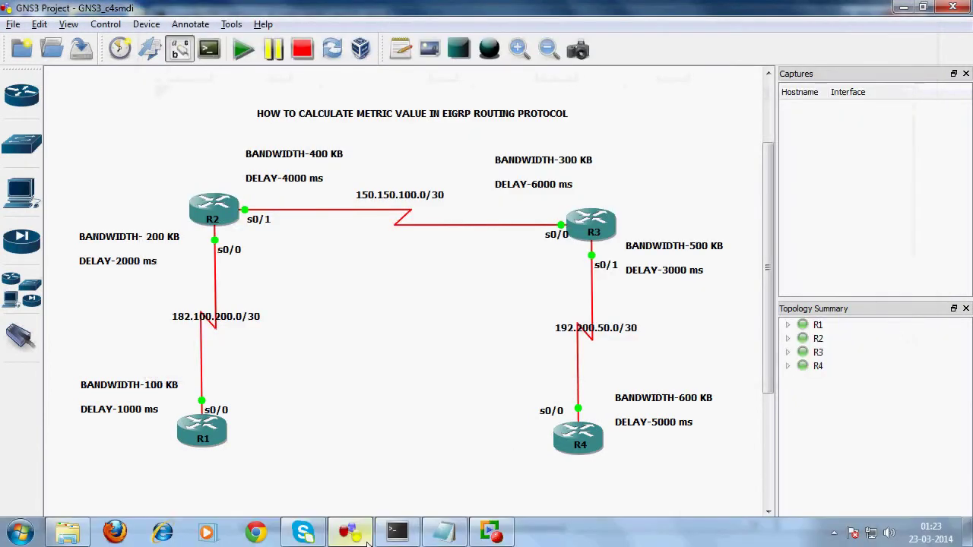
{"action": "left_click", "coordinate": [351, 532]}
{"action": "type", "text": "6000"}
{"action": "key", "text": "Return"}
{"action": "type", "text": "do wr"}
{"action": "key", "text": "Return"}
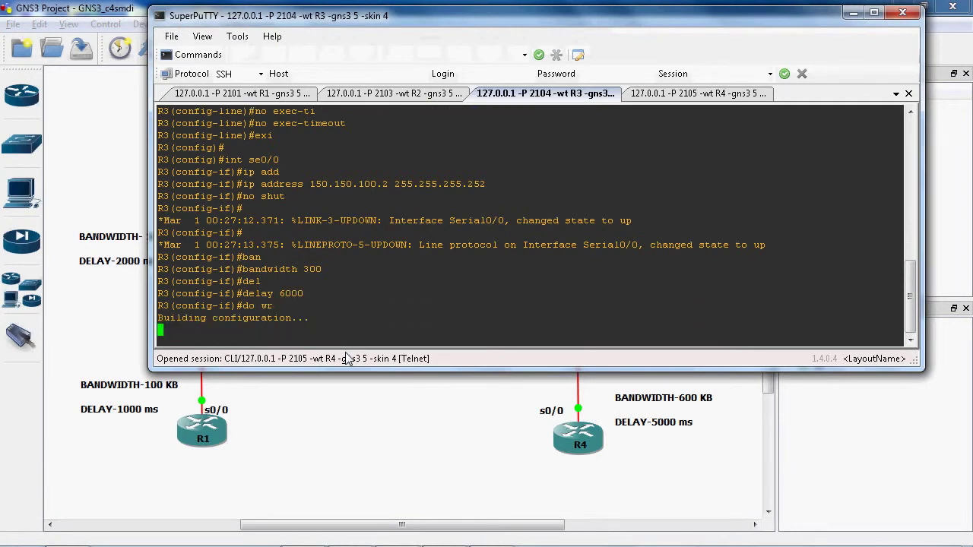
Leave the Serial0/0 configuration on R3 and enter interface configuration for Serial0/1.
{"action": "left_click", "coordinate": [423, 435]}
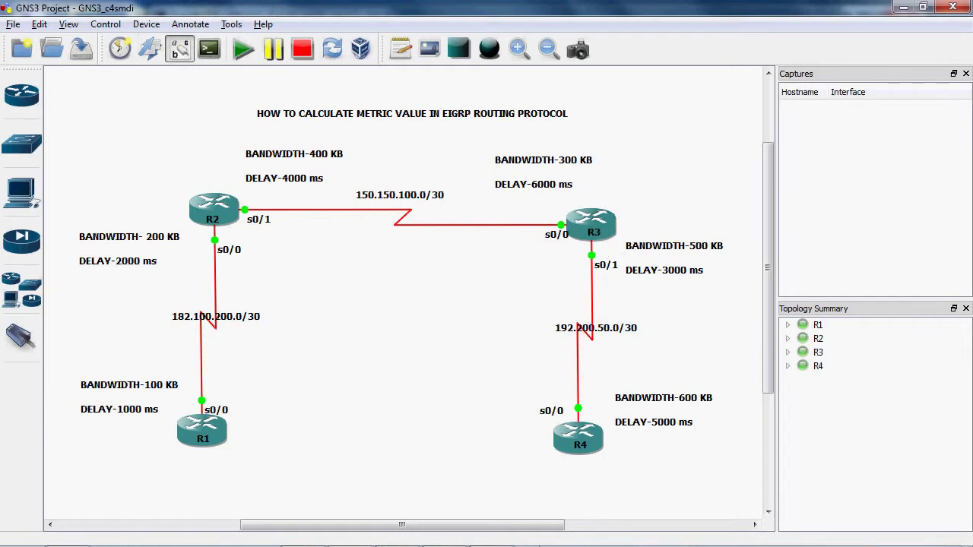
{"action": "left_click", "coordinate": [398, 534]}
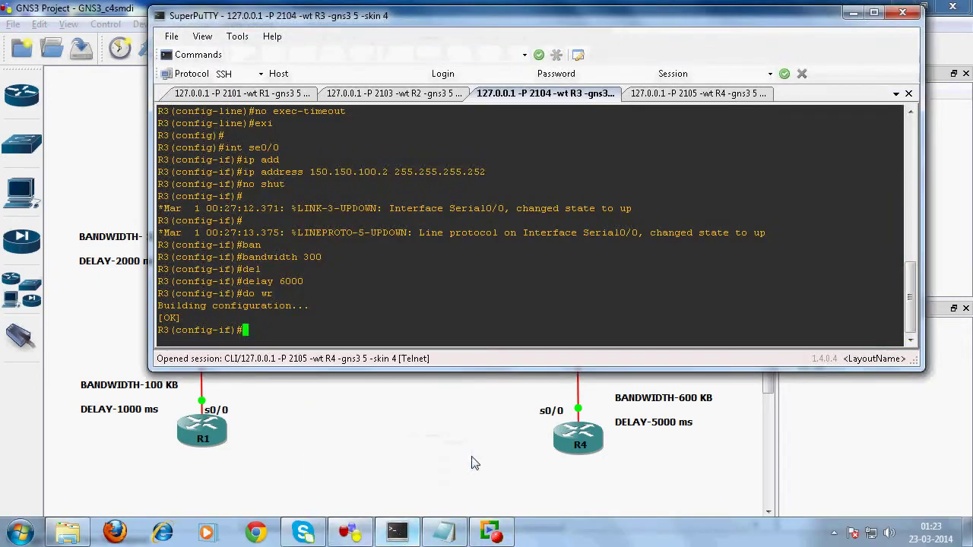
{"action": "type", "text": "exo"}
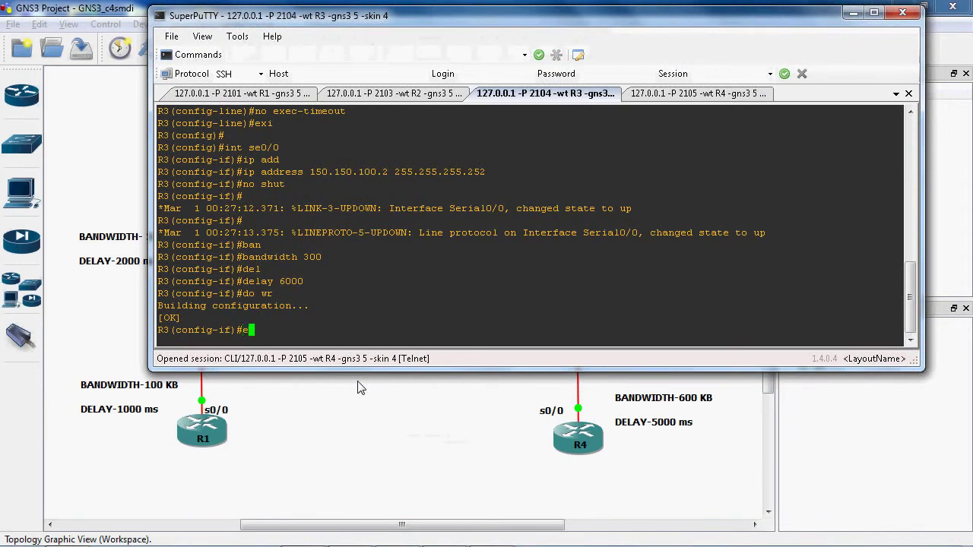
{"action": "key", "text": "Return"}
{"action": "type", "text": "exi"}
{"action": "key", "text": "Return"}
{"action": "type", "text": "int se"}
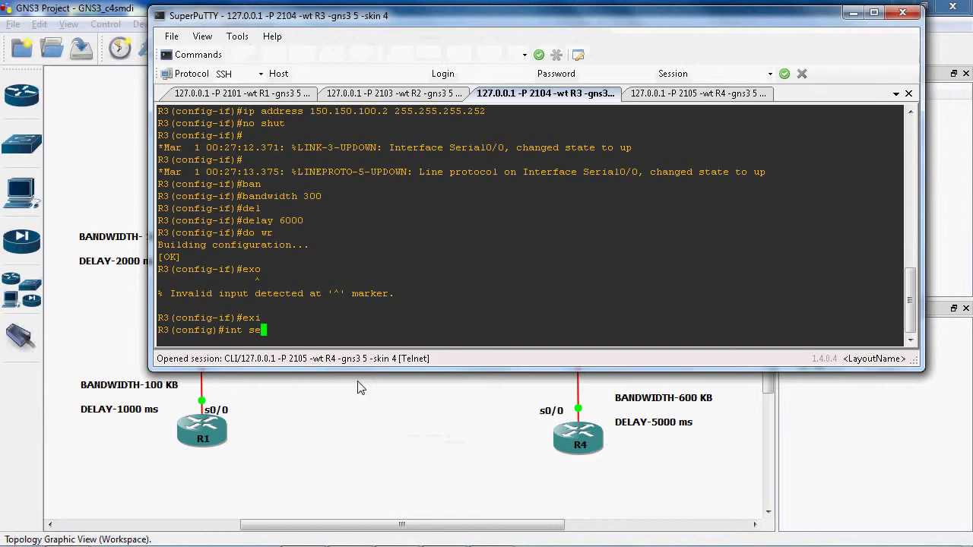
{"action": "type", "text": "0/1"}
{"action": "key", "text": "Return"}
Assign 192.200.50.1 with mask 255.255.255.252 to R3's Serial0/1 and enable the interface.
{"action": "type", "text": "ig-if)#i"}
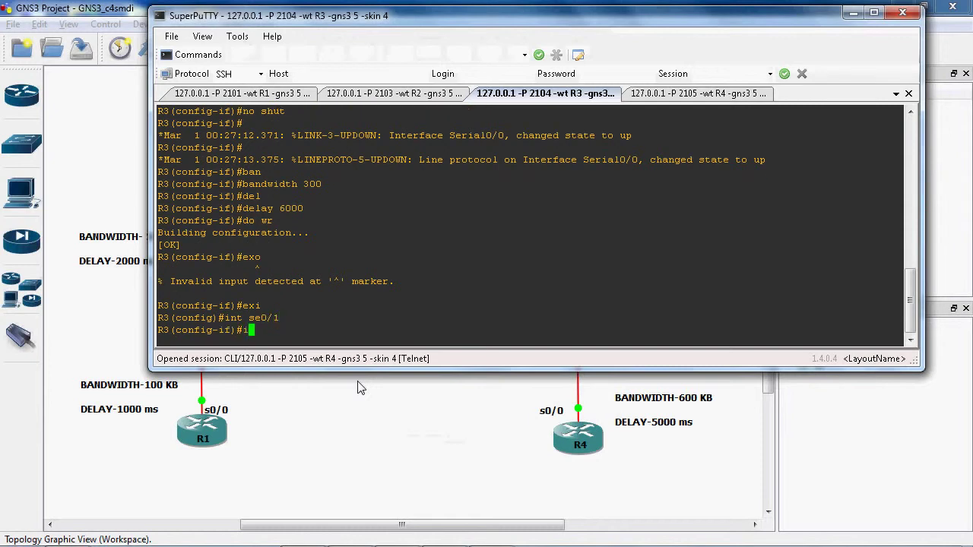
{"action": "key", "text": "BackSpace"}
{"action": "type", "text": "p add"}
{"action": "key", "text": "Tab"}
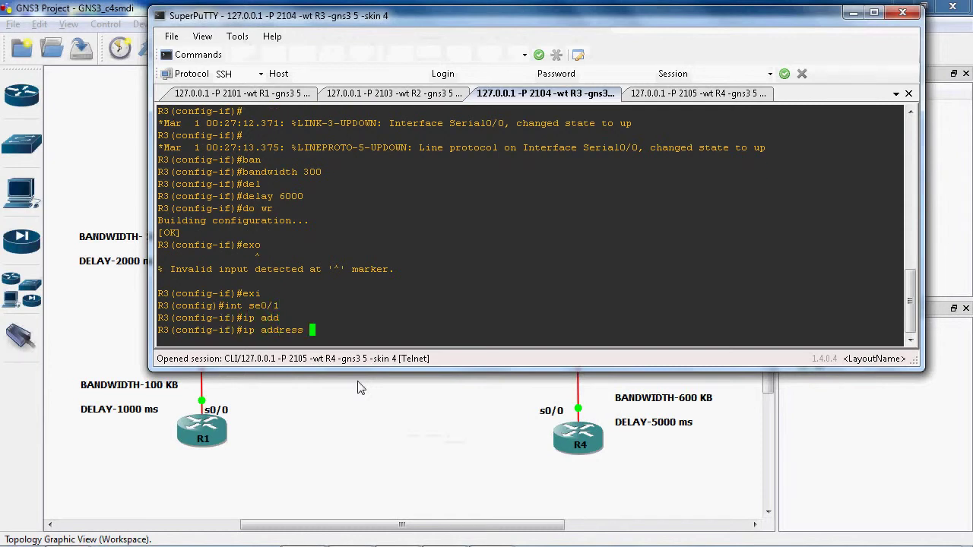
{"action": "left_click", "coordinate": [479, 411]}
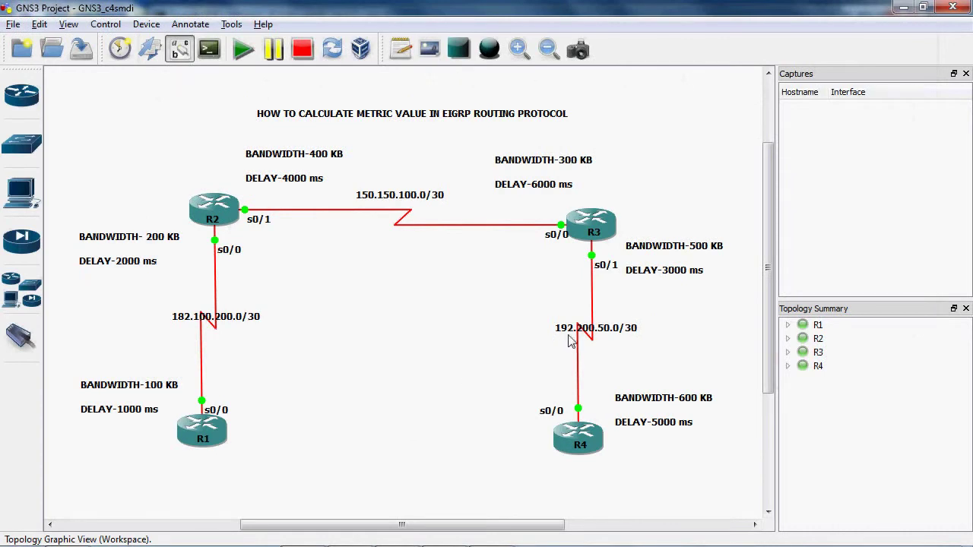
{"action": "left_click", "coordinate": [425, 538]}
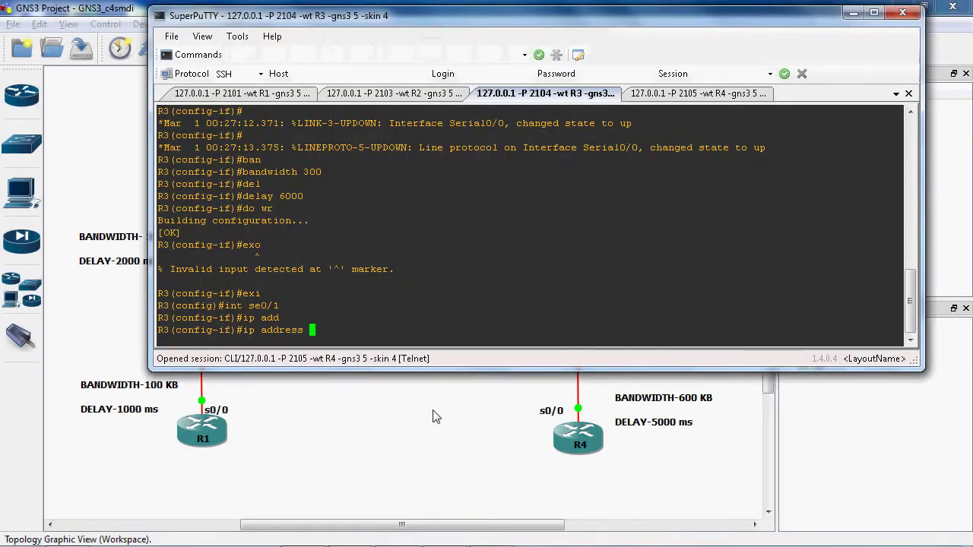
{"action": "type", "text": "192.200.4"}
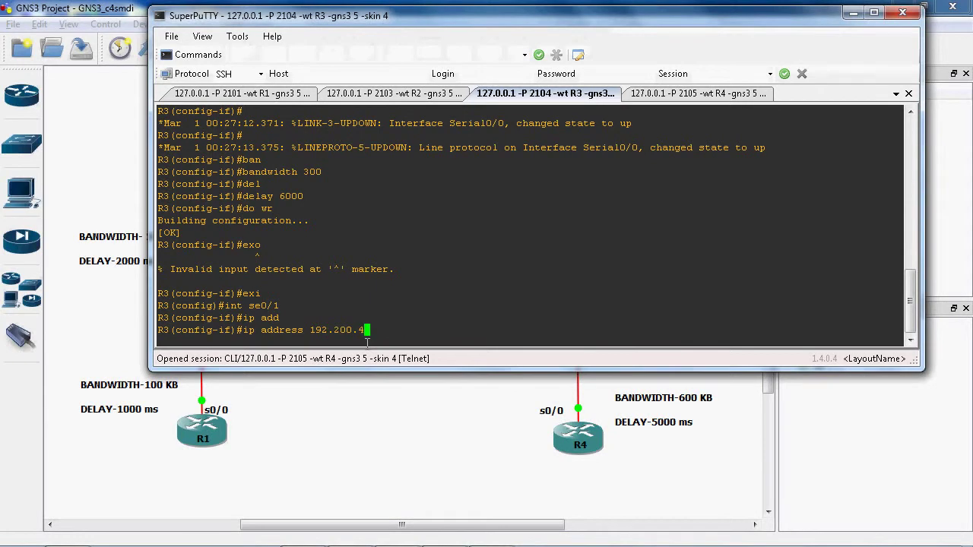
{"action": "key", "text": "BackSpace"}
{"action": "type", "text": "50.1 255.255.255.252"}
{"action": "key", "text": "Return"}
{"action": "type", "text": "no shut"}
{"action": "key", "text": "Return"}
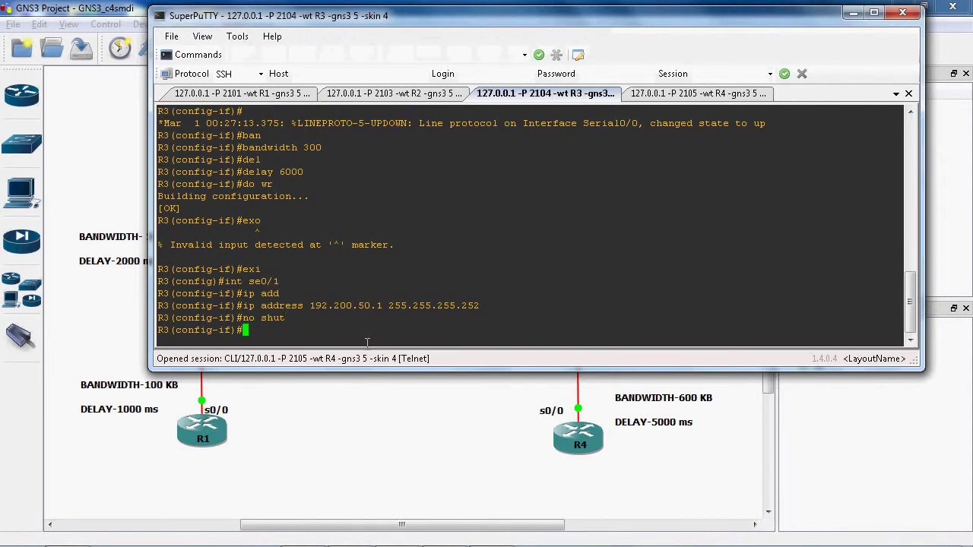
Check R3's Serial0/1 values in the topology diagram and set the interface's bandwidth to 5000.
{"action": "left_click", "coordinate": [456, 445]}
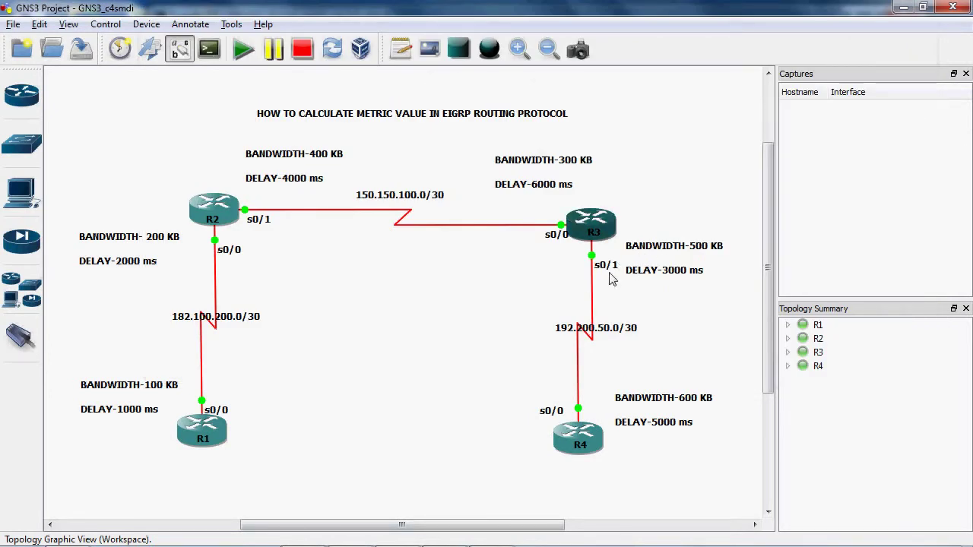
{"action": "left_click", "coordinate": [396, 532]}
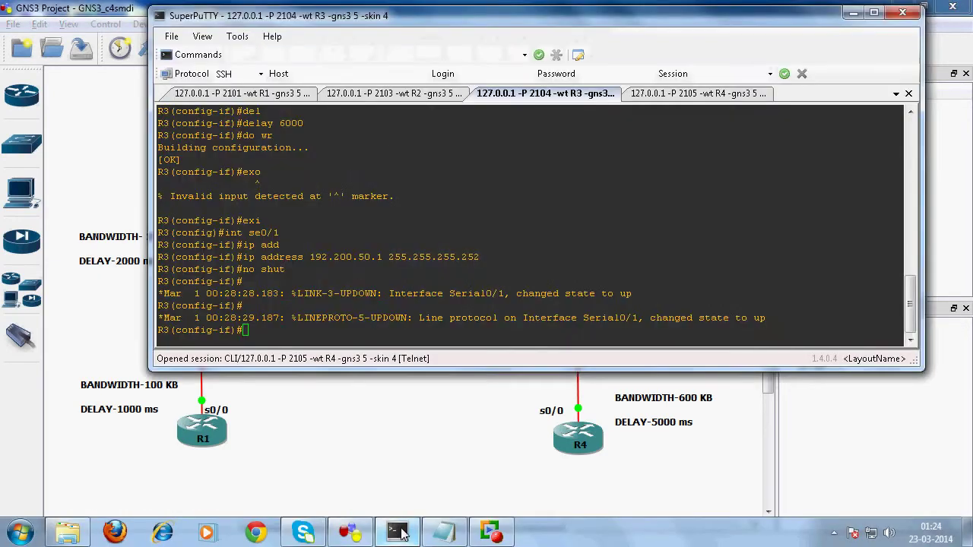
{"action": "type", "text": "ban"}
{"action": "key", "text": "Tab"}
{"action": "type", "text": "5000"}
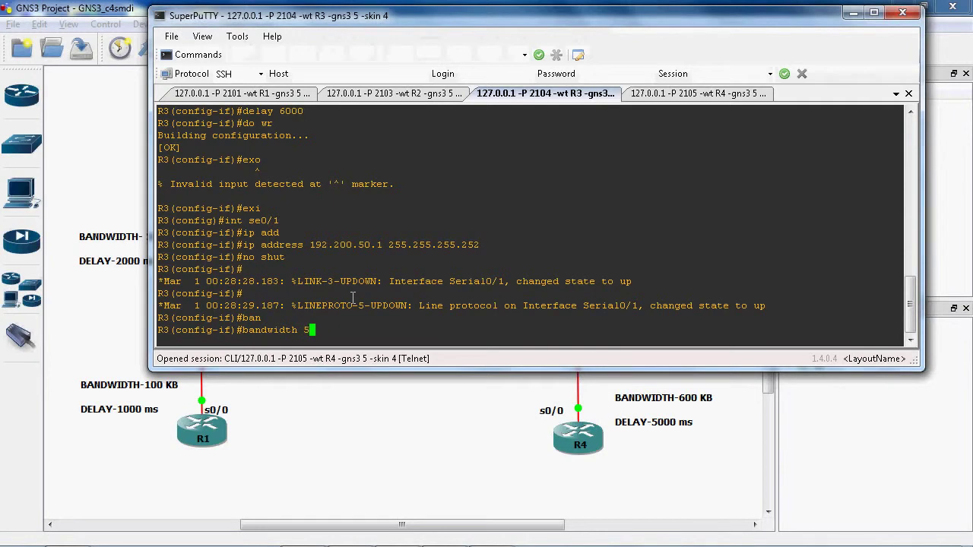
{"action": "key", "text": "Return"}
{"action": "type", "text": "del"}
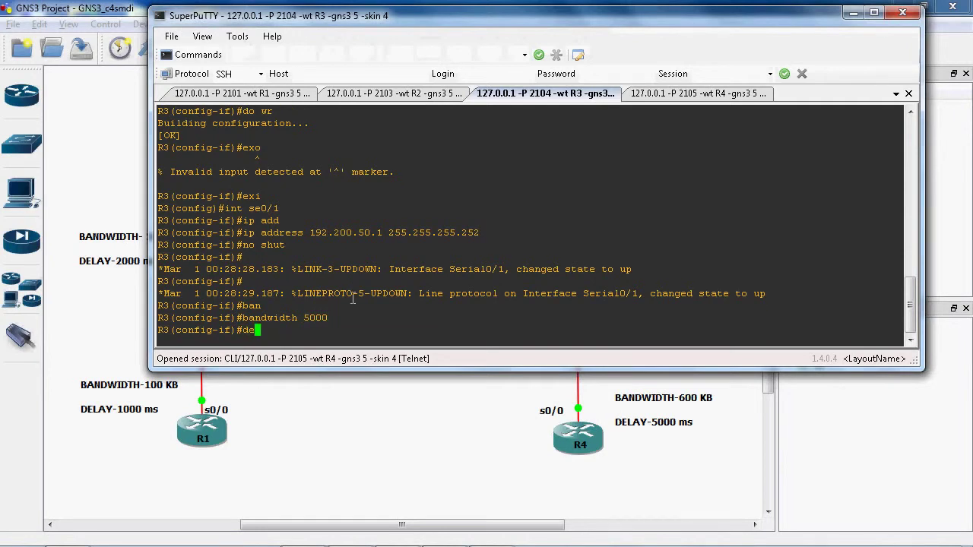
{"action": "key", "text": "Tab"}
{"action": "key", "text": "BackSpace"}
{"action": "key", "text": "BackSpace"}
{"action": "key", "text": "BackSpace"}
{"action": "key", "text": "BackSpace"}
{"action": "key", "text": "BackSpace"}
{"action": "key", "text": "BackSpace"}
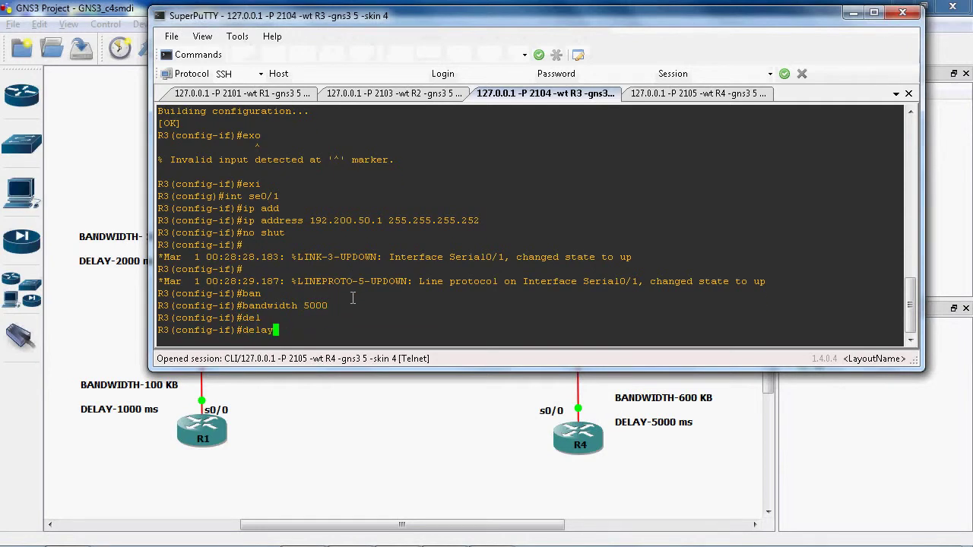
Recheck the topology diagram and remove the bandwidth setting of 5000 from R3's Serial0/1.
{"action": "left_click", "coordinate": [404, 390]}
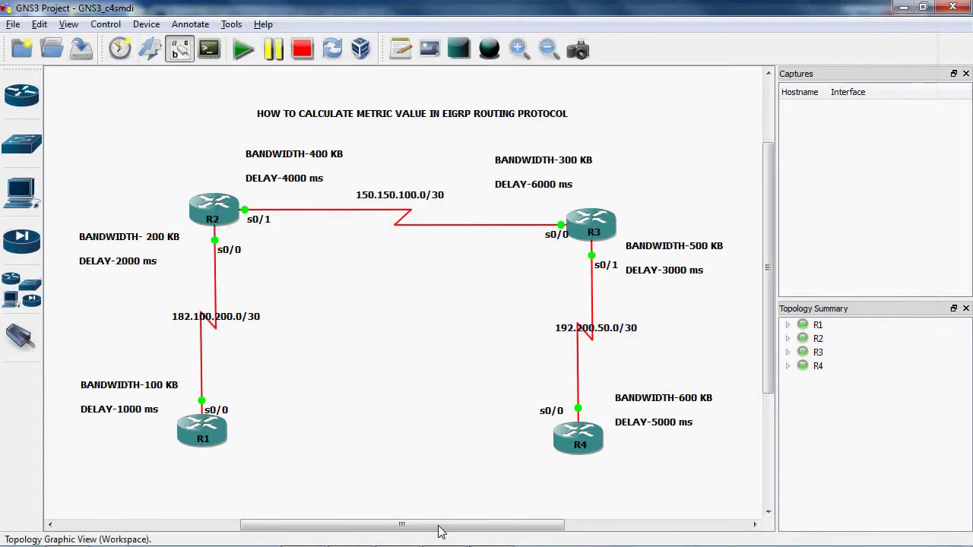
{"action": "left_click", "coordinate": [396, 532]}
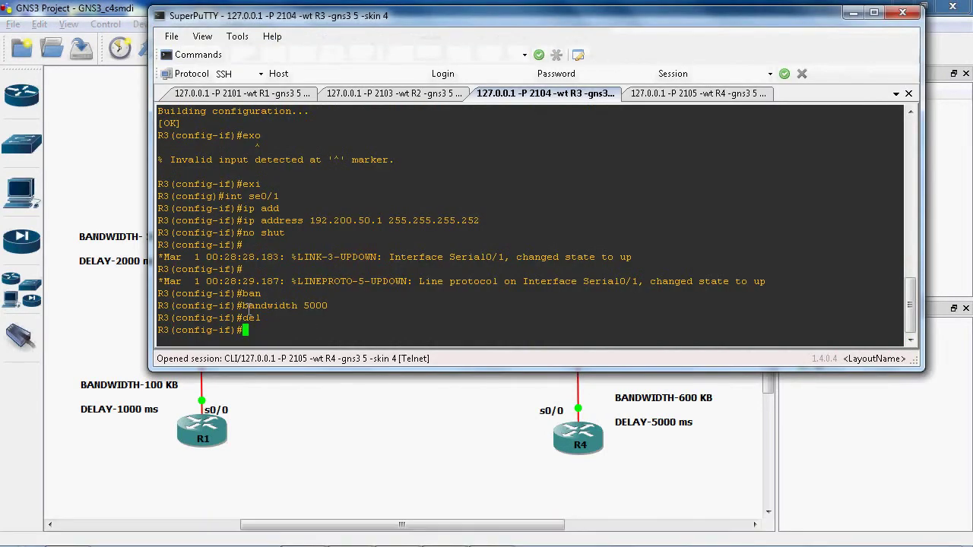
{"action": "type", "text": "no ban"}
{"action": "key", "text": "Tab"}
{"action": "type", "text": "5000"}
{"action": "key", "text": "Return"}
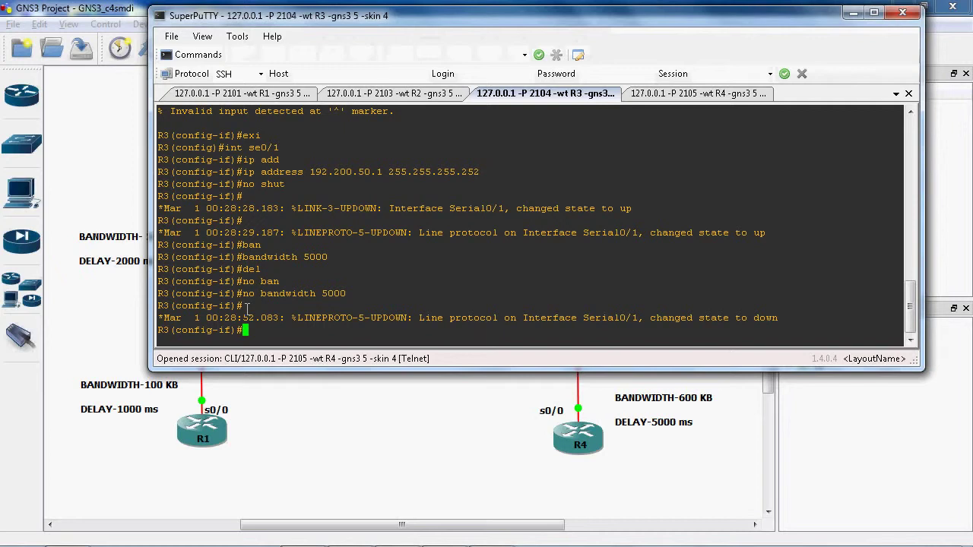
Set the bandwidth of R3's Serial0/1 to 500.
{"action": "type", "text": "ban"}
{"action": "key", "text": "Tab"}
{"action": "type", "text": "500"}
{"action": "key", "text": "Return"}
Set the delay of R3's Serial0/1 to 3000 as in the topology diagram, and save the router's configuration.
{"action": "type", "text": "del"}
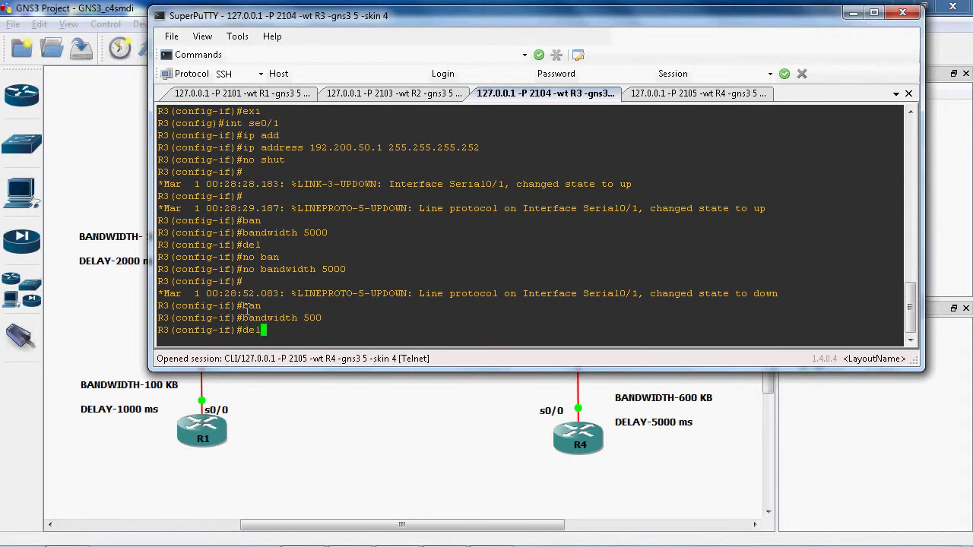
{"action": "key", "text": "Tab"}
{"action": "type", "text": "39"}
{"action": "key", "text": "BackSpace"}
{"action": "type", "text": "000"}
{"action": "left_click", "coordinate": [396, 413]}
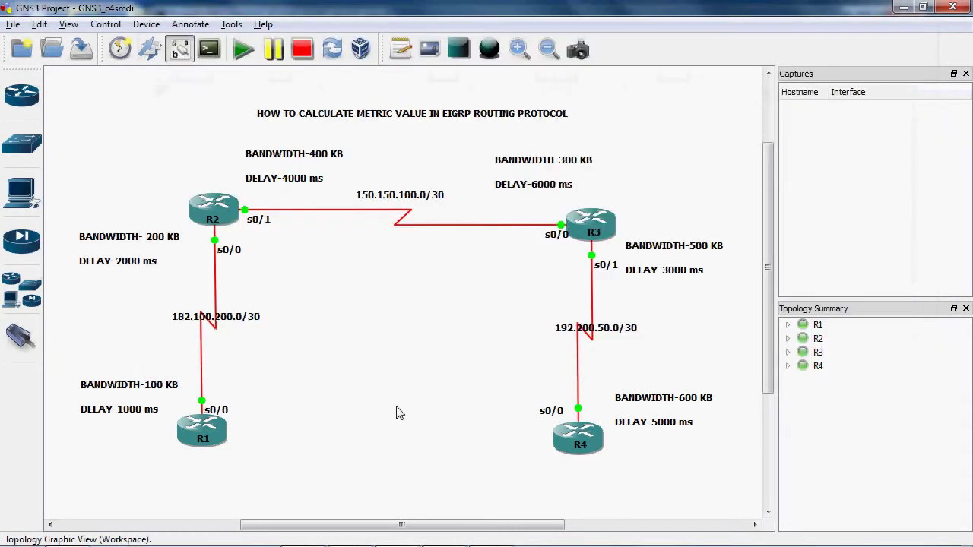
{"action": "left_click", "coordinate": [398, 540]}
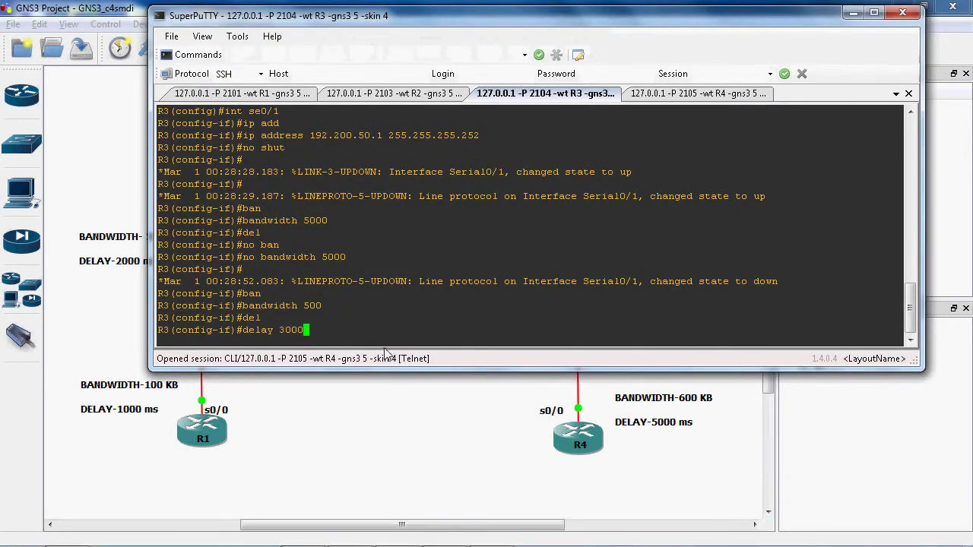
{"action": "key", "text": "Return"}
{"action": "type", "text": "do wr"}
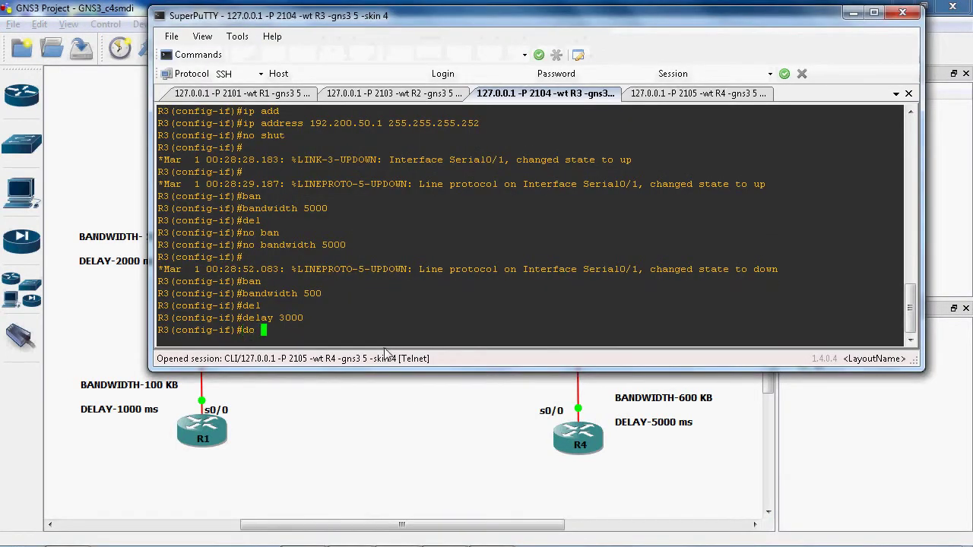
{"action": "key", "text": "Return"}
Leave the Serial0/1 configuration on R3, check R4's s0/0 link in the topology diagram and return to the console.
{"action": "type", "text": "exit"}
{"action": "key", "text": "Return"}
{"action": "left_click", "coordinate": [462, 446]}
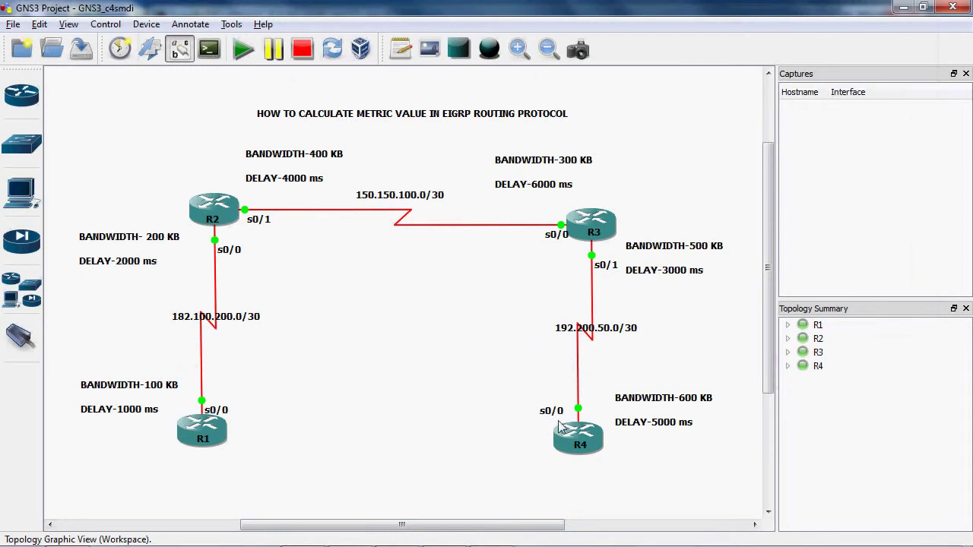
{"action": "left_click", "coordinate": [398, 533]}
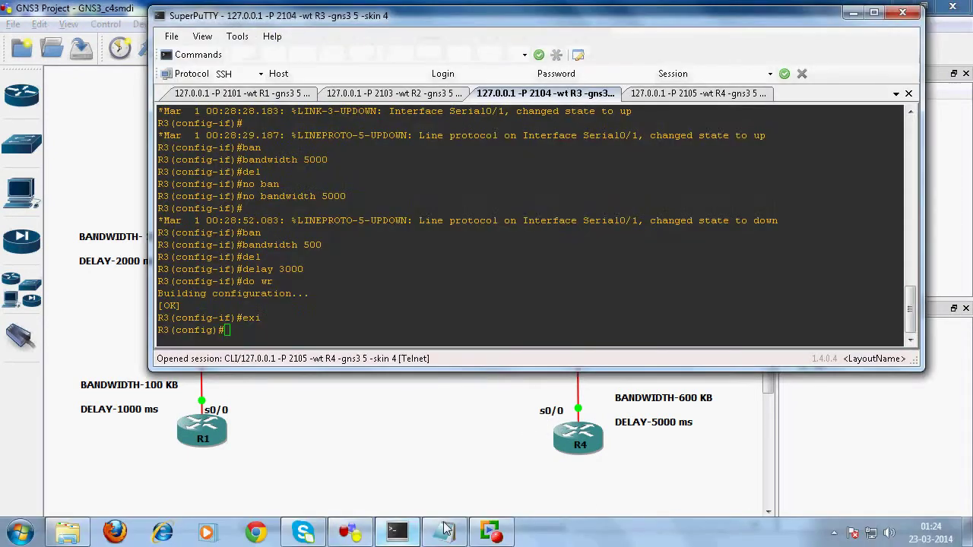
On R4, give Serial0/0 the IP address 192.200.50.2 with mask 255.255.255.252, checking the topology diagram, and enable the interface.
{"action": "left_click", "coordinate": [728, 93]}
{"action": "type", "text": "int se0/0"}
{"action": "key", "text": "Return"}
{"action": "type", "text": "ip add"}
{"action": "key", "text": "Tab"}
{"action": "type", "text": "192.200.450"}
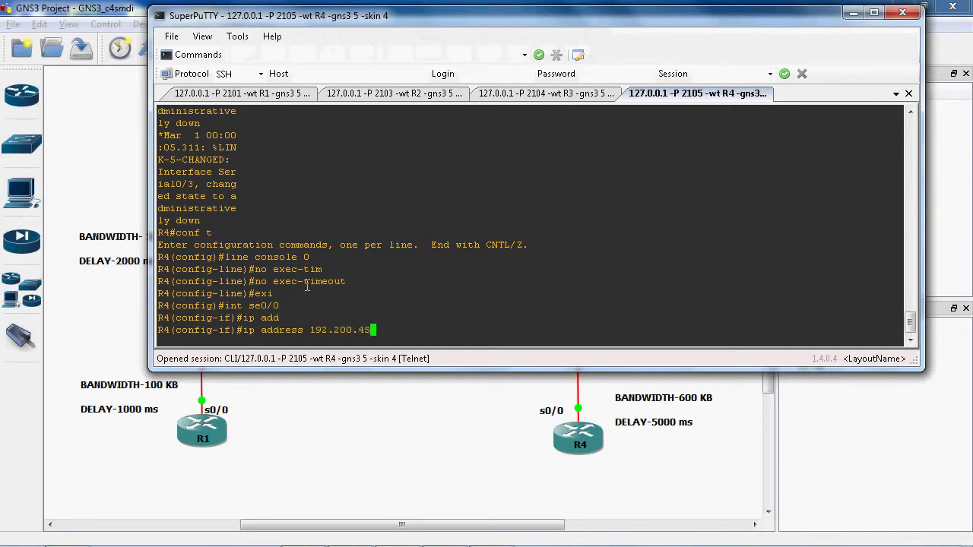
{"action": "key", "text": "BackSpace"}
{"action": "key", "text": "BackSpace"}
{"action": "key", "text": "BackSpace"}
{"action": "type", "text": "50."}
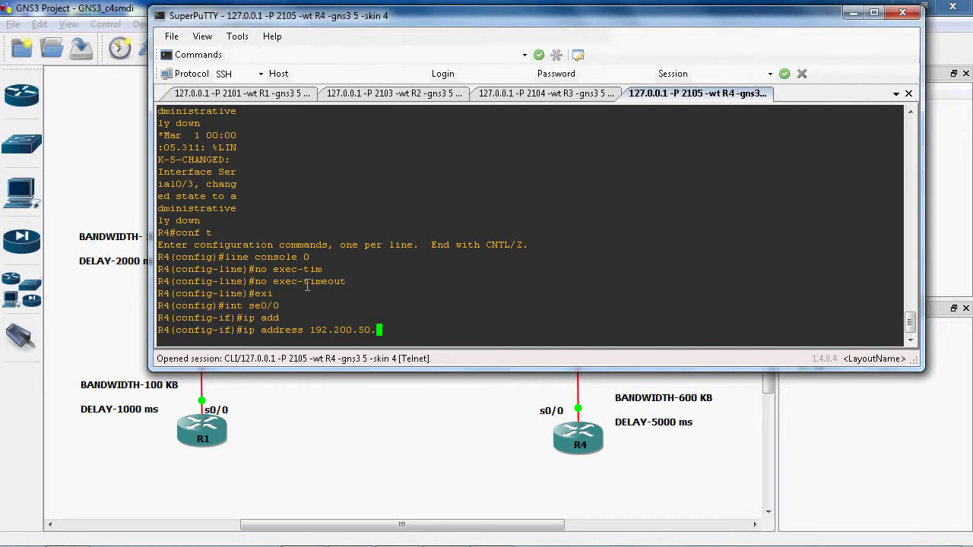
{"action": "left_click", "coordinate": [385, 406]}
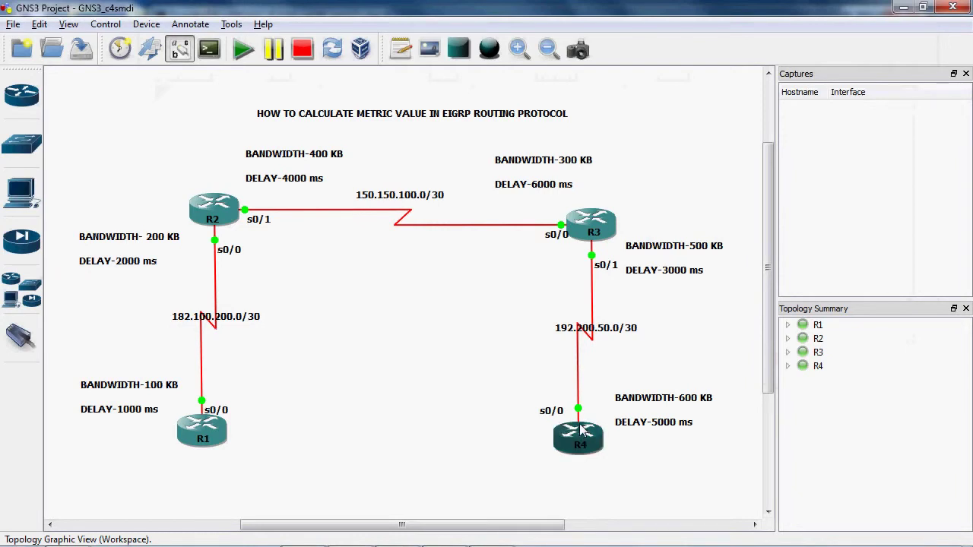
{"action": "left_click", "coordinate": [396, 532]}
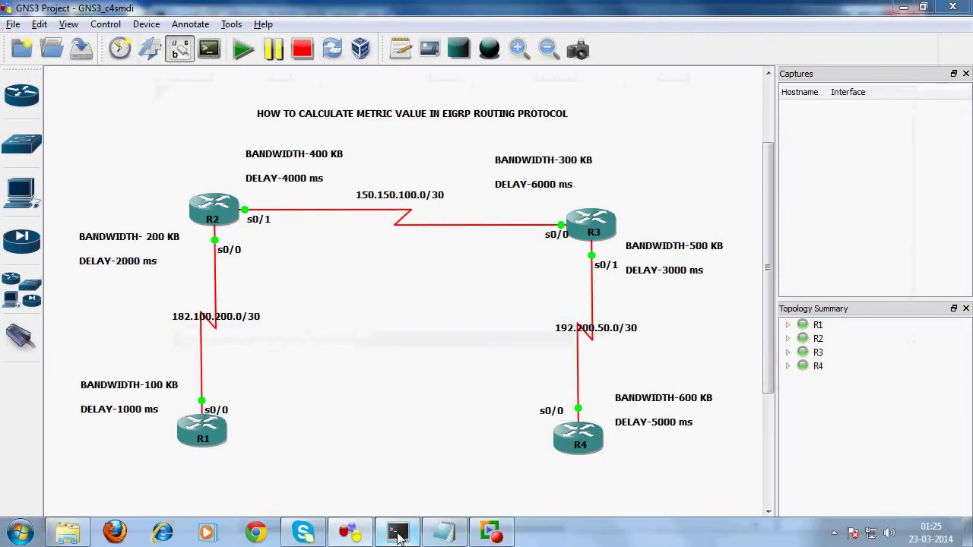
{"action": "type", "text": "2 "}
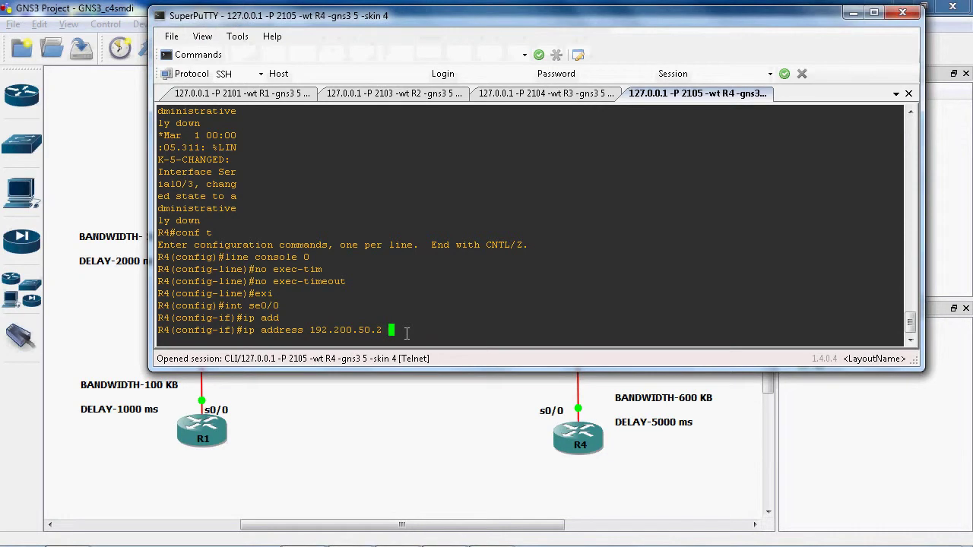
{"action": "type", "text": "255.255.255.252"}
{"action": "key", "text": "Return"}
{"action": "type", "text": "no shut"}
{"action": "key", "text": "Return"}
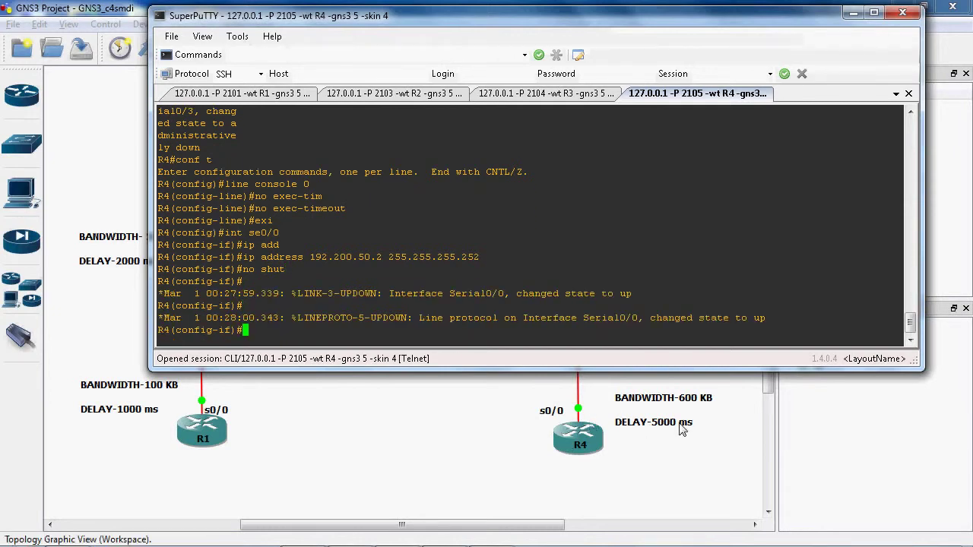
Set the bandwidth of R4's Serial0/0 to 600 and its delay to 5000, as in the topology diagram.
{"action": "type", "text": "ban"}
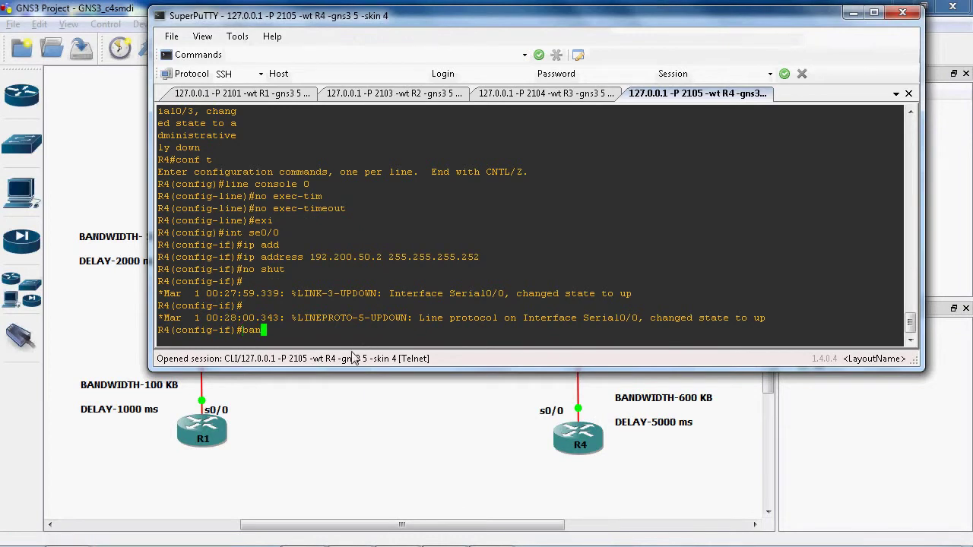
{"action": "key", "text": "Tab"}
{"action": "type", "text": "600"}
{"action": "key", "text": "Return"}
{"action": "type", "text": "del"}
{"action": "key", "text": "Tab"}
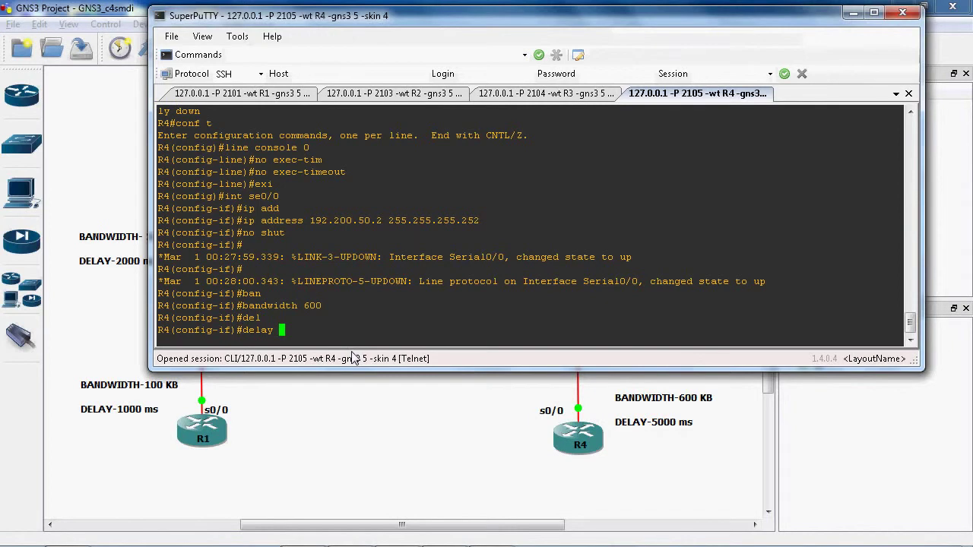
{"action": "type", "text": "5000"}
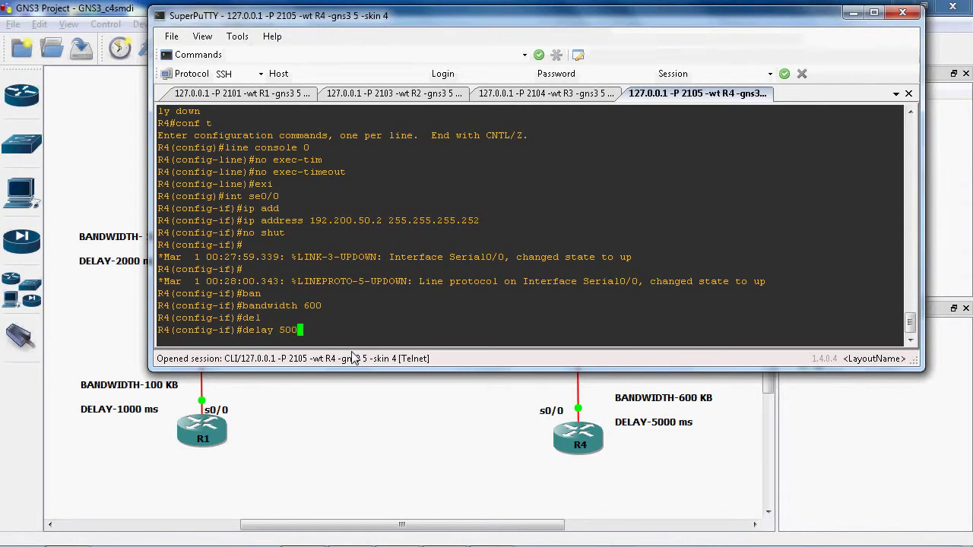
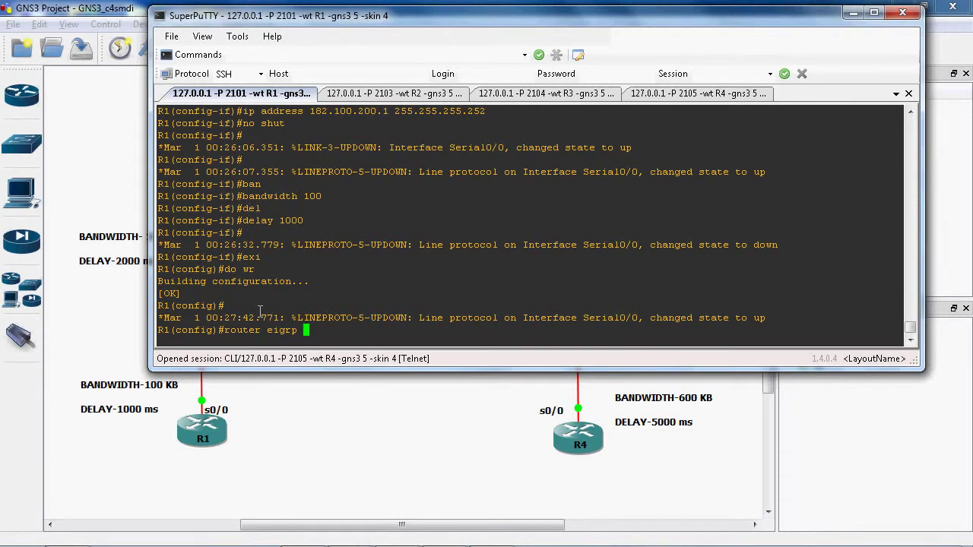
Start EIGRP with autonomous system 100 on R1 and advertise network 182.100.200.0, checking the address in the topology diagram.
{"action": "type", "text": "100"}
{"action": "key", "text": "Return"}
{"action": "type", "text": "net"}
{"action": "key", "text": "Tab"}
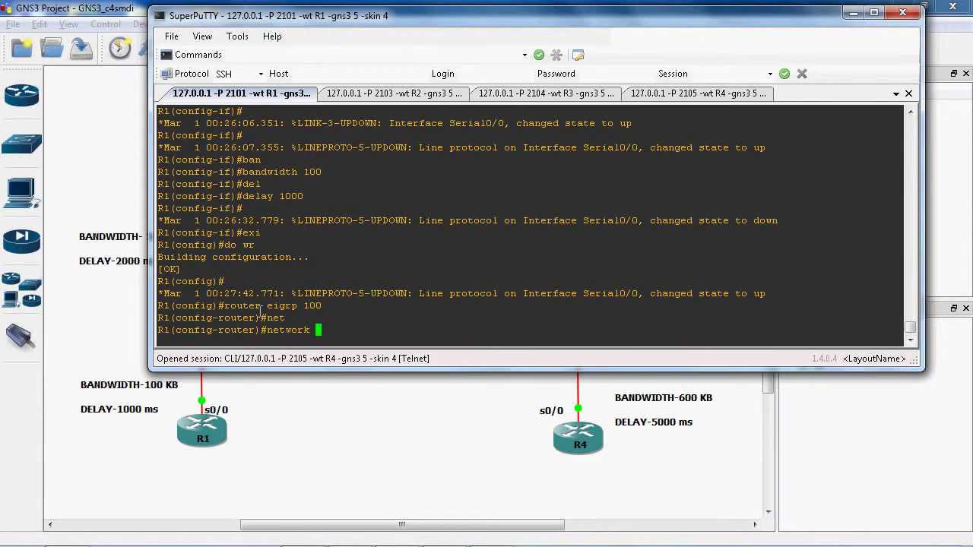
{"action": "left_click", "coordinate": [301, 380]}
{"action": "left_click", "coordinate": [183, 317]}
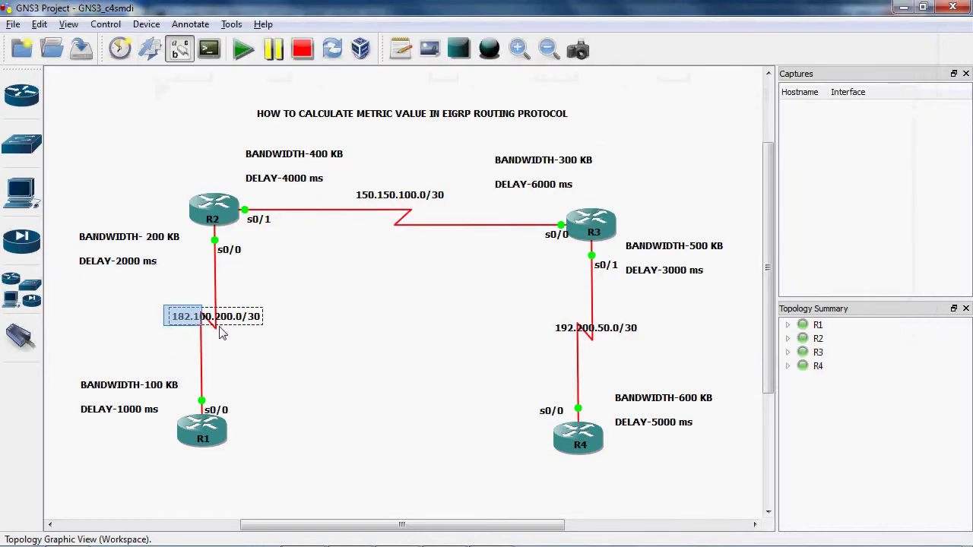
{"action": "left_click", "coordinate": [309, 394]}
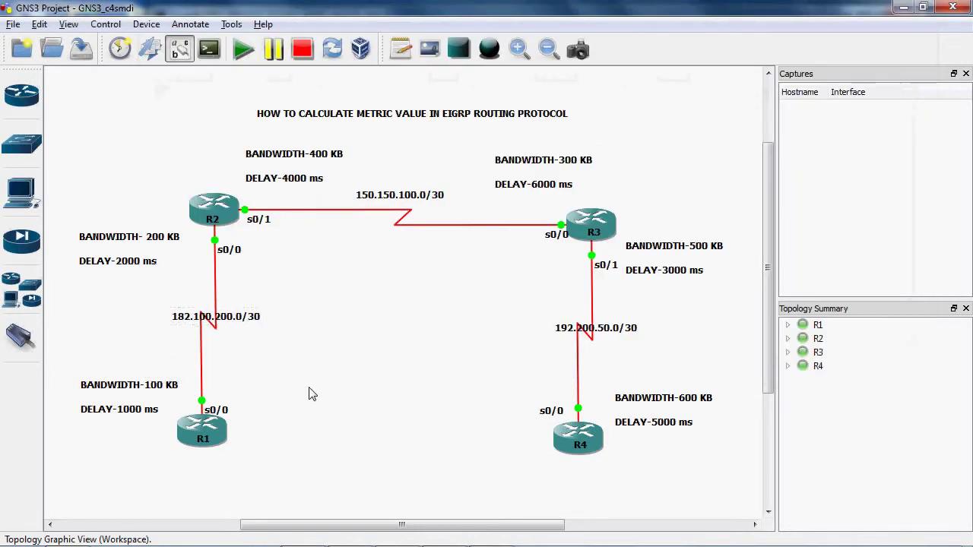
{"action": "left_click", "coordinate": [395, 532]}
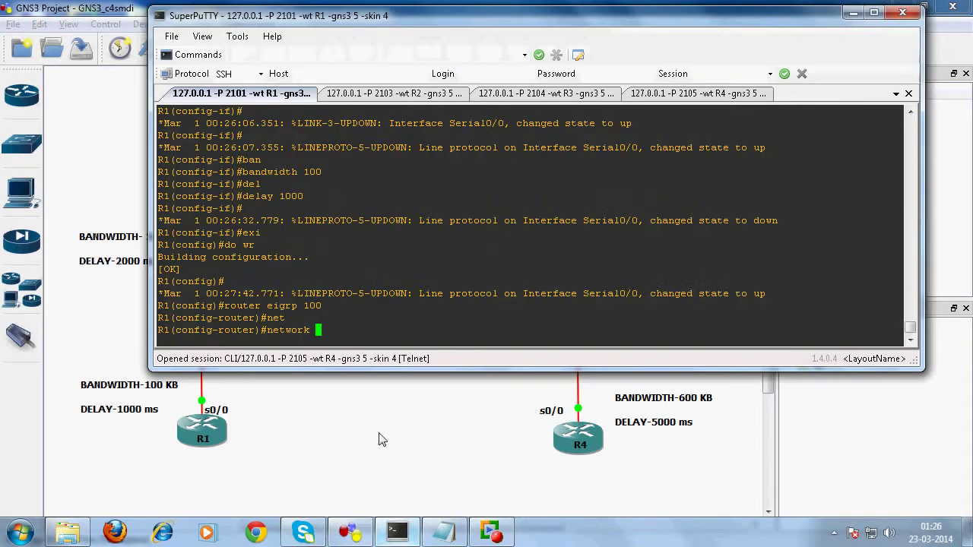
{"action": "type", "text": "182,."}
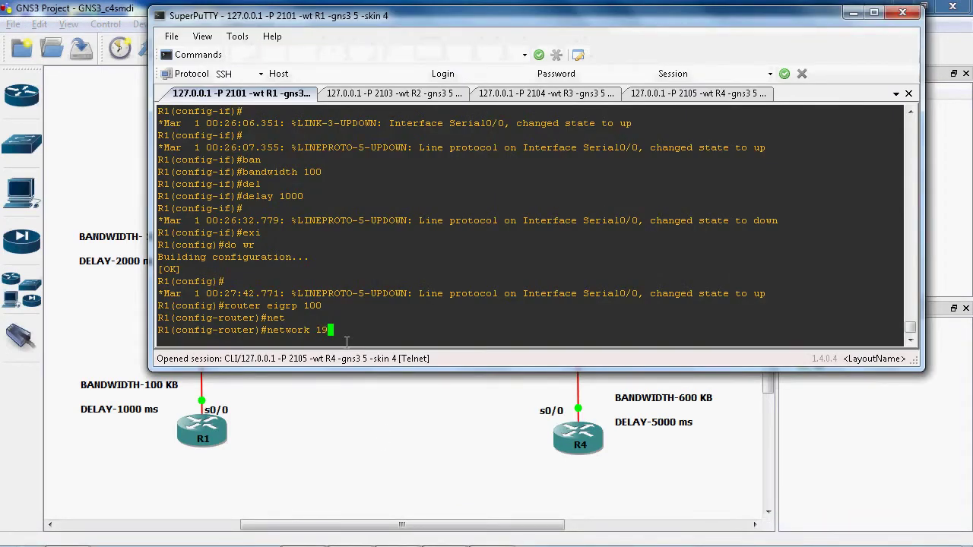
{"action": "key", "text": "BackSpace"}
{"action": "key", "text": "BackSpace"}
{"action": "type", "text": ".100."}
{"action": "left_click", "coordinate": [338, 441]}
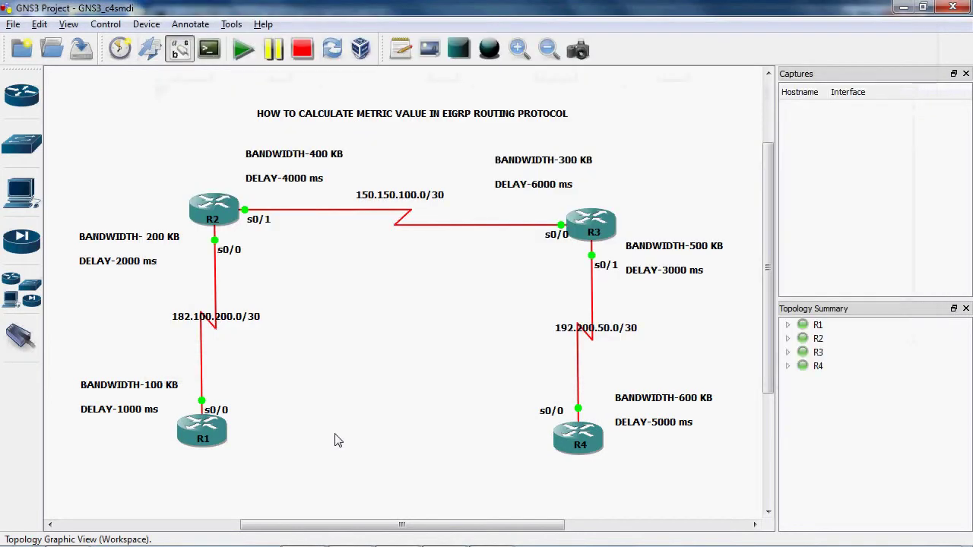
{"action": "mouse_move", "coordinate": [336, 538]}
{"action": "left_click", "coordinate": [397, 531]}
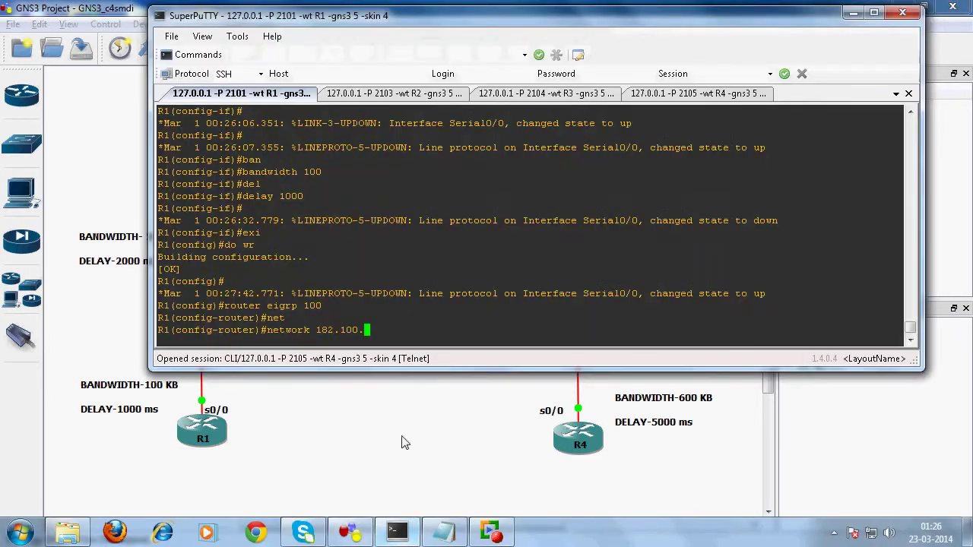
{"action": "type", "text": "200.0"}
{"action": "key", "text": "Return"}
Disable EIGRP auto-summary on R1, leave the router configuration and save R1's configuration.
{"action": "type", "text": "no aut"}
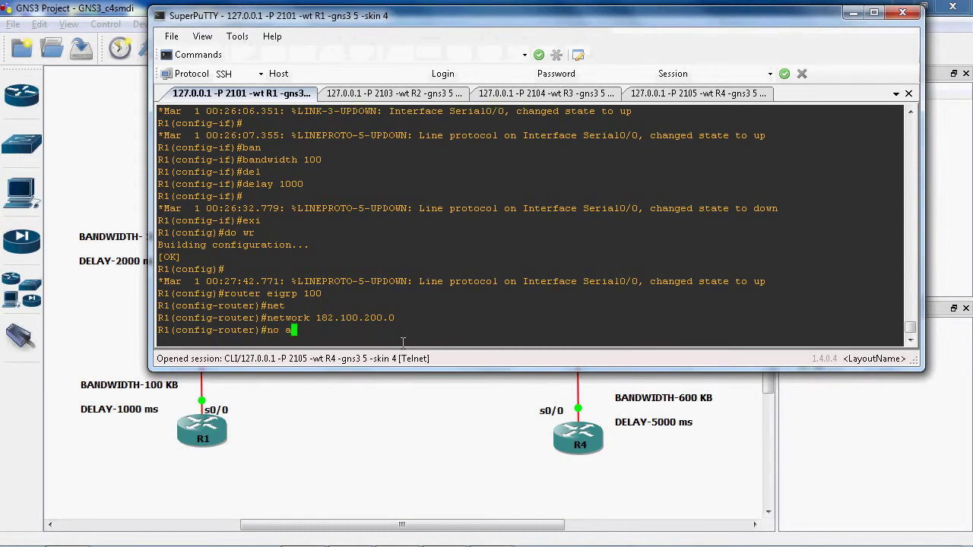
{"action": "key", "text": "Tab"}
{"action": "key", "text": "Return"}
{"action": "type", "text": "exi"}
{"action": "key", "text": "Return"}
{"action": "type", "text": "do wr"}
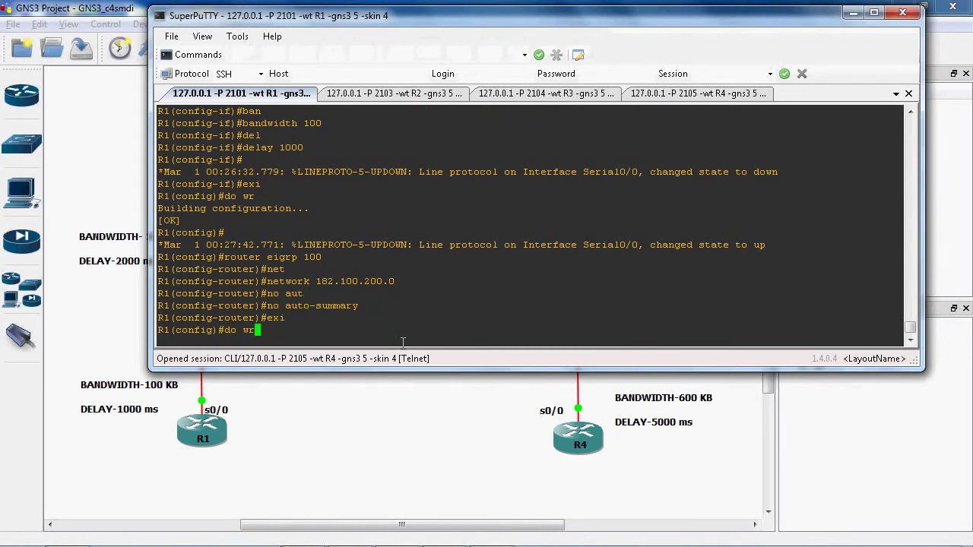
{"action": "key", "text": "Return"}
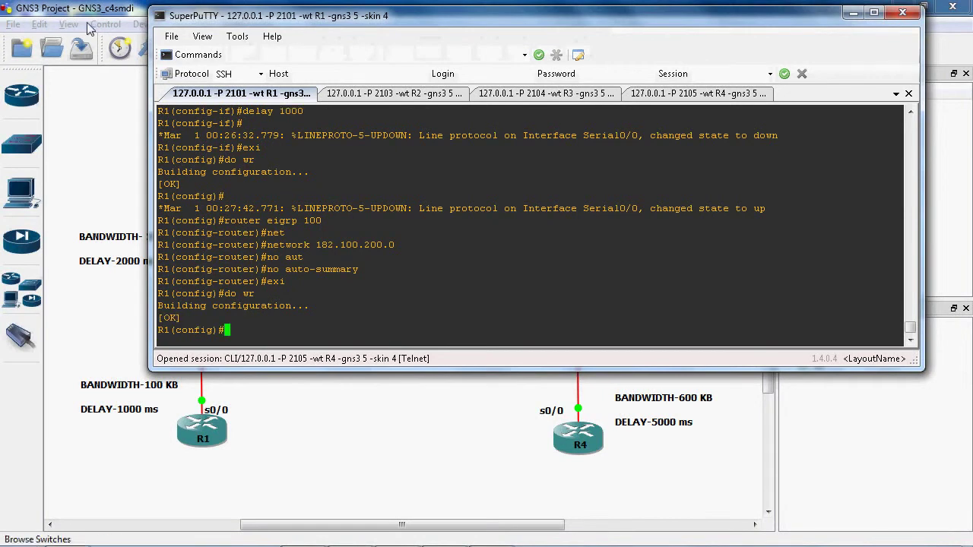
On R2, leave the interface configuration, start EIGRP with autonomous system 100 and advertise network 182.100.200.0.
{"action": "left_click", "coordinate": [394, 93]}
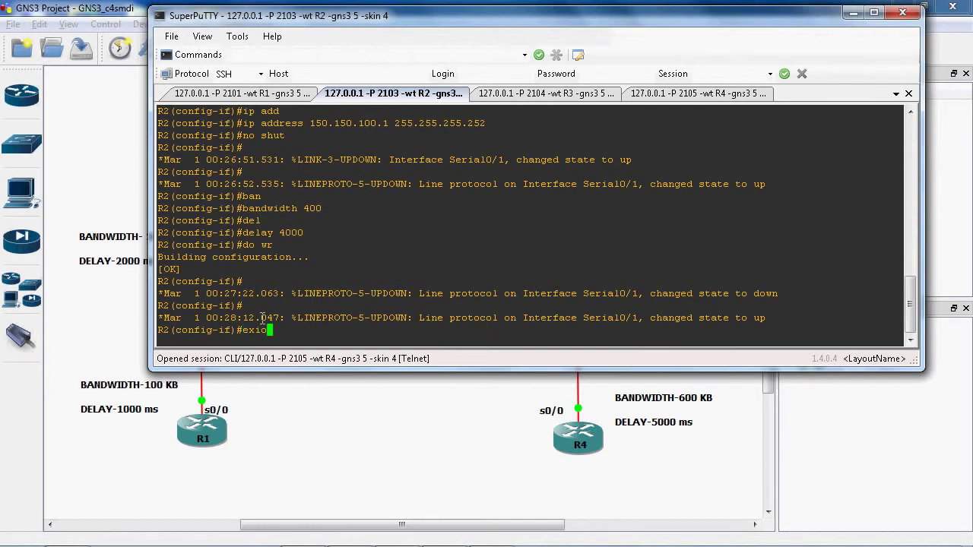
{"action": "type", "text": "exi"}
{"action": "key", "text": "Return"}
{"action": "type", "text": "router eigrp 100"}
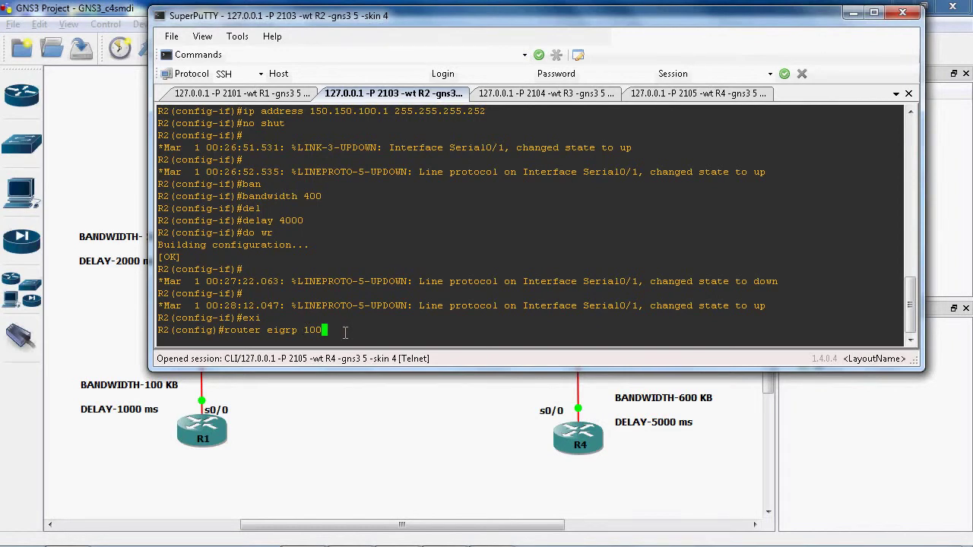
{"action": "key", "text": "Return"}
{"action": "type", "text": "net"}
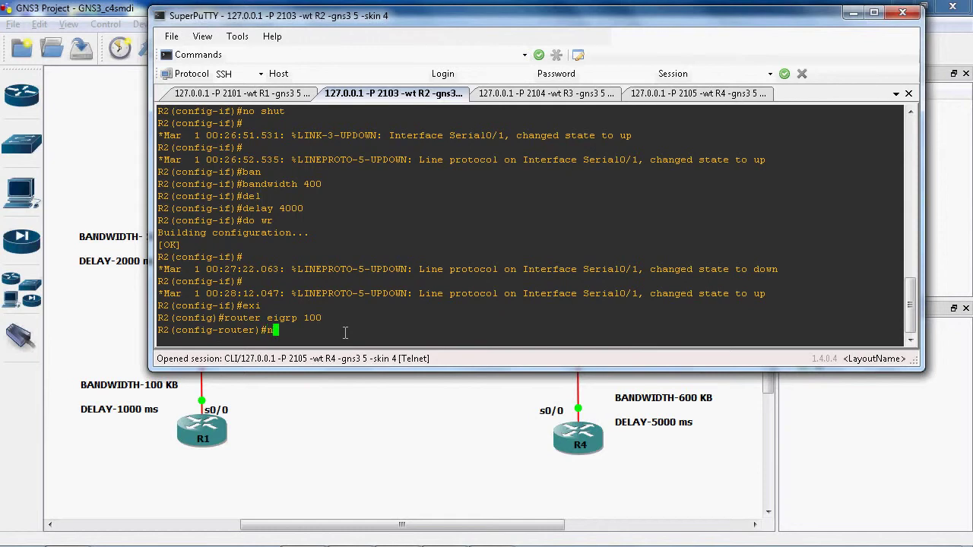
{"action": "key", "text": "Tab"}
{"action": "type", "text": "182."}
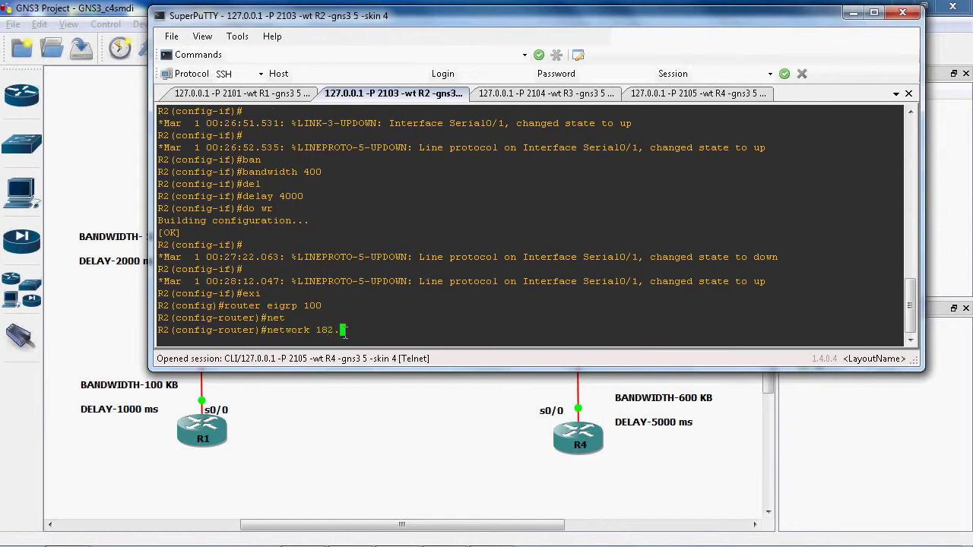
{"action": "left_click_drag", "start_coordinate": [555, 23], "coordinate": [519, 57]}
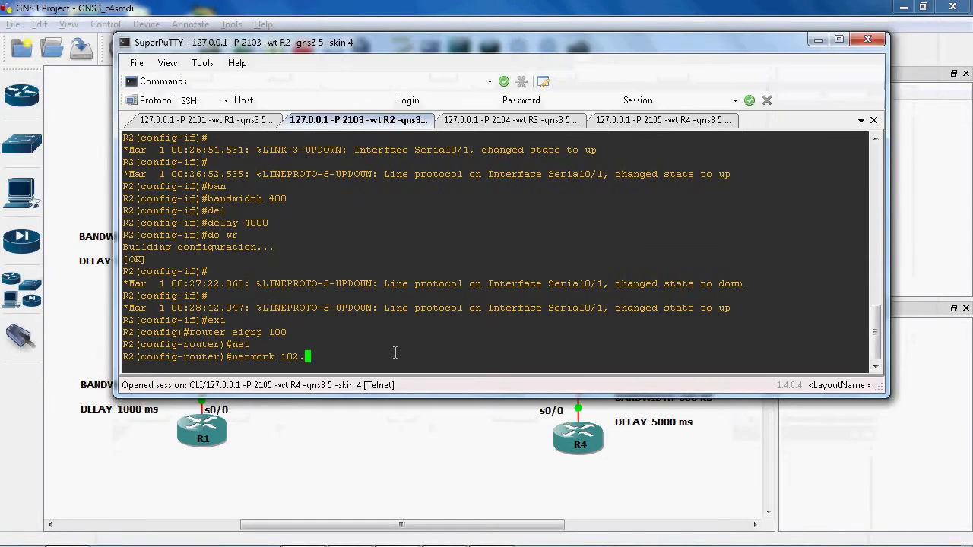
{"action": "type", "text": "100.200.0"}
{"action": "key", "text": "Return"}
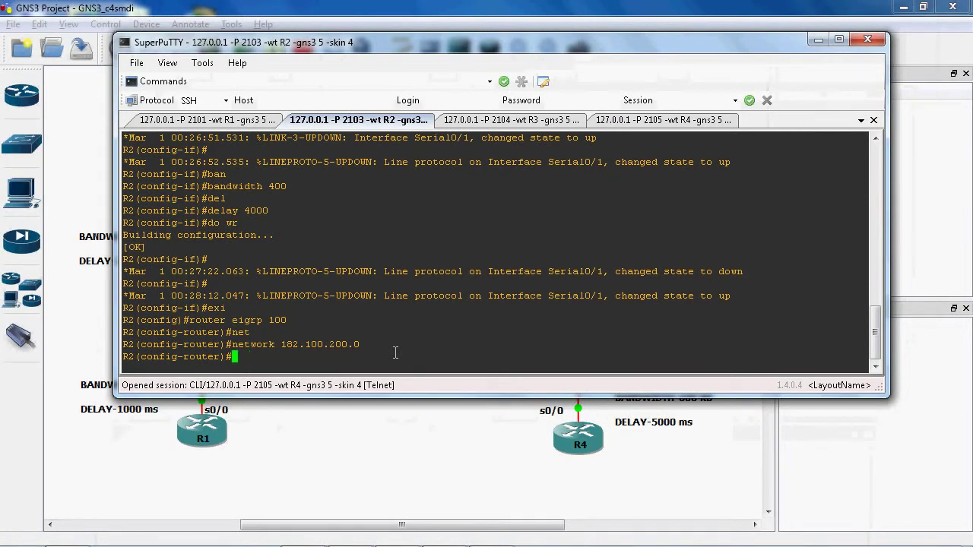
Advertise network 150.150.100.0 in R2's EIGRP 100 process, reading the address from the topology diagram.
{"action": "type", "text": "net"}
{"action": "key", "text": "Tab"}
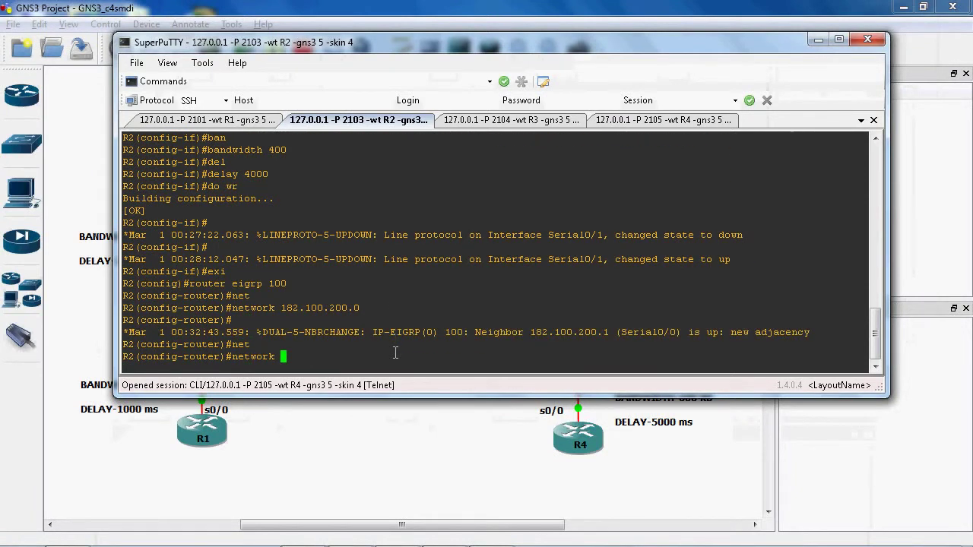
{"action": "left_click_drag", "start_coordinate": [574, 54], "coordinate": [566, 122]}
{"action": "type", "text": "150.150.100.0"}
{"action": "key", "text": "Return"}
Disable EIGRP auto-summary on R2 and save the router's configuration.
{"action": "left_click_drag", "start_coordinate": [573, 114], "coordinate": [610, 48]}
{"action": "type", "text": "no auto"}
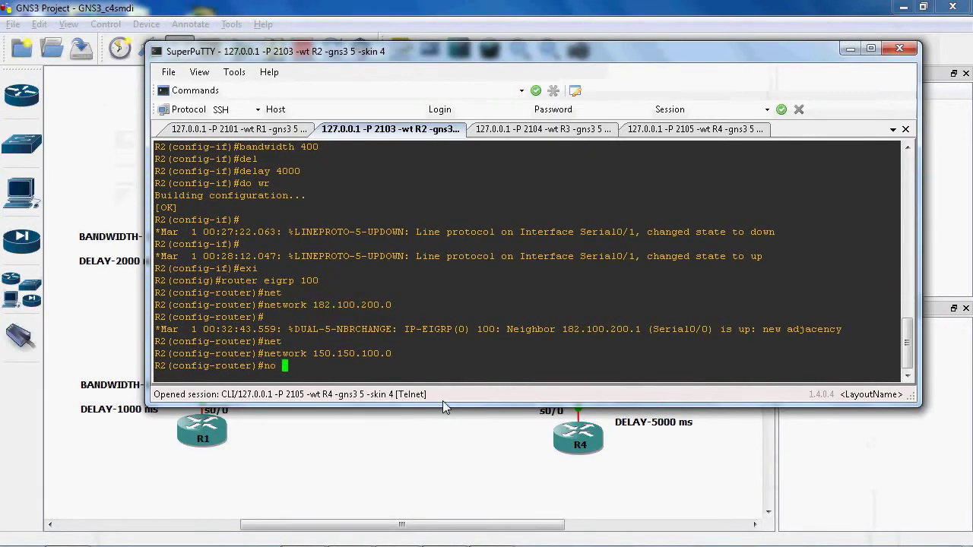
{"action": "key", "text": "Tab"}
{"action": "key", "text": "Return"}
{"action": "type", "text": "do wr"}
{"action": "key", "text": "Return"}
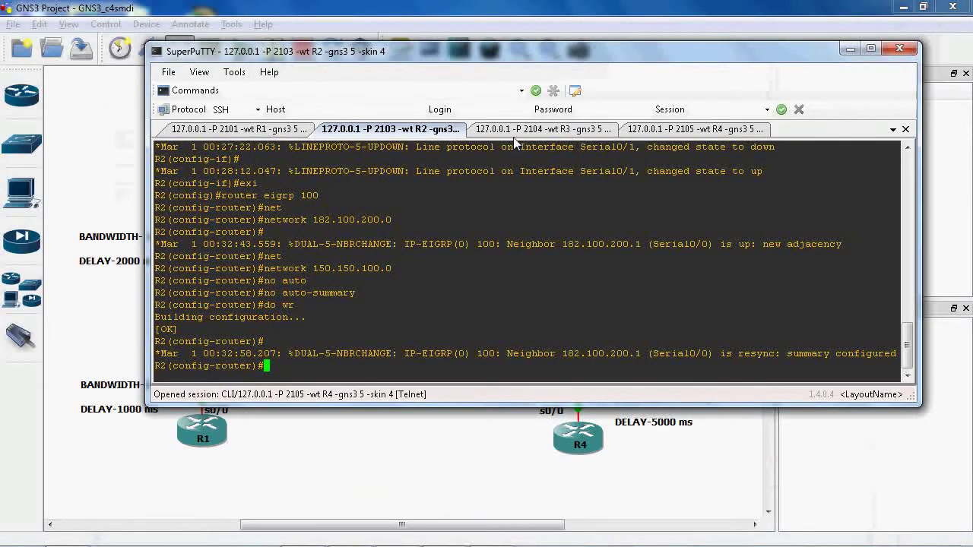
Switch to R3's console and start EIGRP with autonomous system 100.
{"action": "left_click_drag", "start_coordinate": [610, 49], "coordinate": [578, 48]}
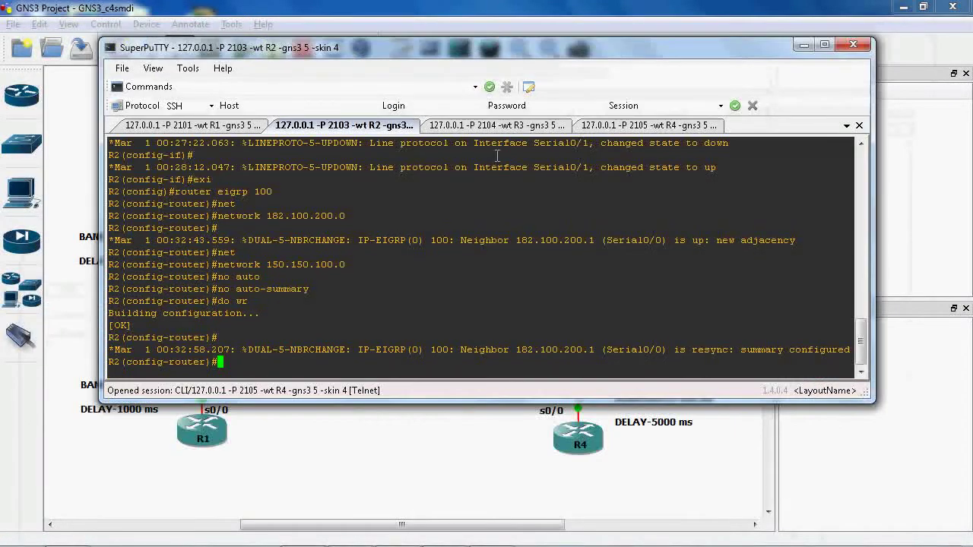
{"action": "left_click", "coordinate": [514, 128]}
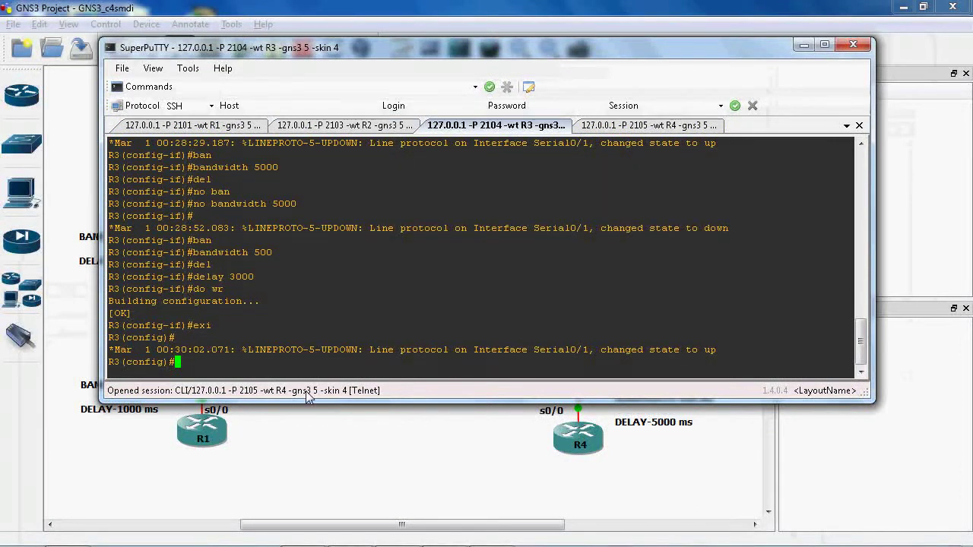
{"action": "type", "text": "route"}
{"action": "key", "text": "Tab"}
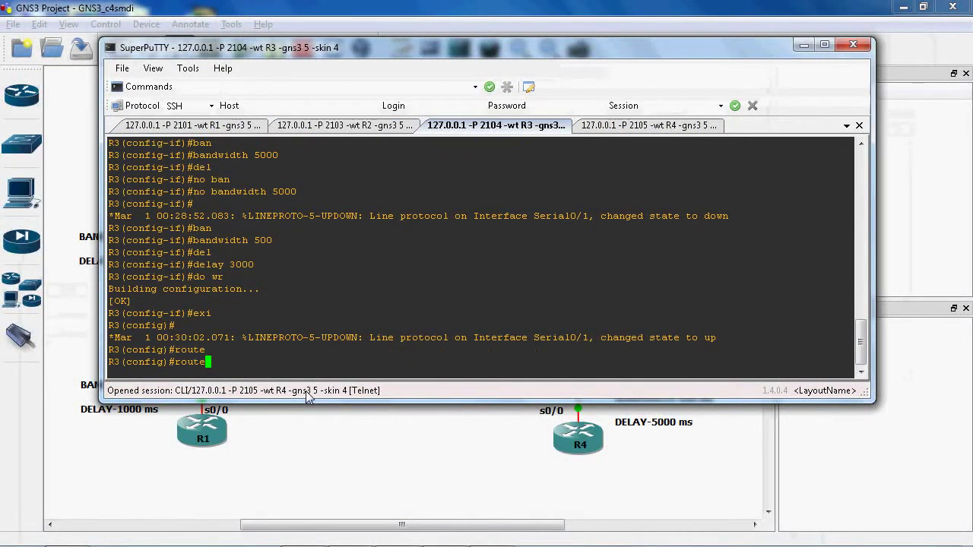
{"action": "key", "text": "Tab"}
{"action": "key", "text": "BackSpace"}
{"action": "key", "text": "BackSpace"}
{"action": "key", "text": "BackSpace"}
{"action": "key", "text": "BackSpace"}
{"action": "key", "text": "BackSpace"}
{"action": "type", "text": "router eigr"}
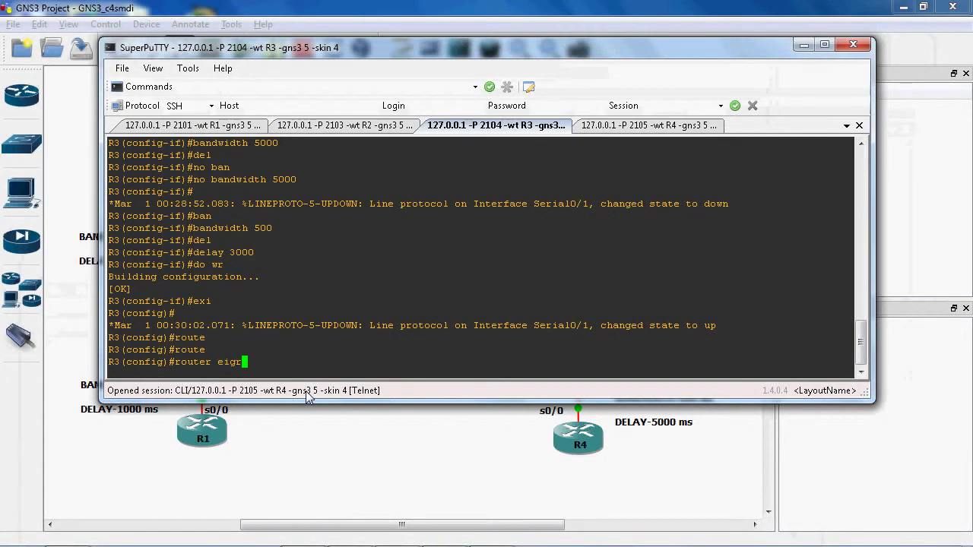
{"action": "key", "text": "Tab"}
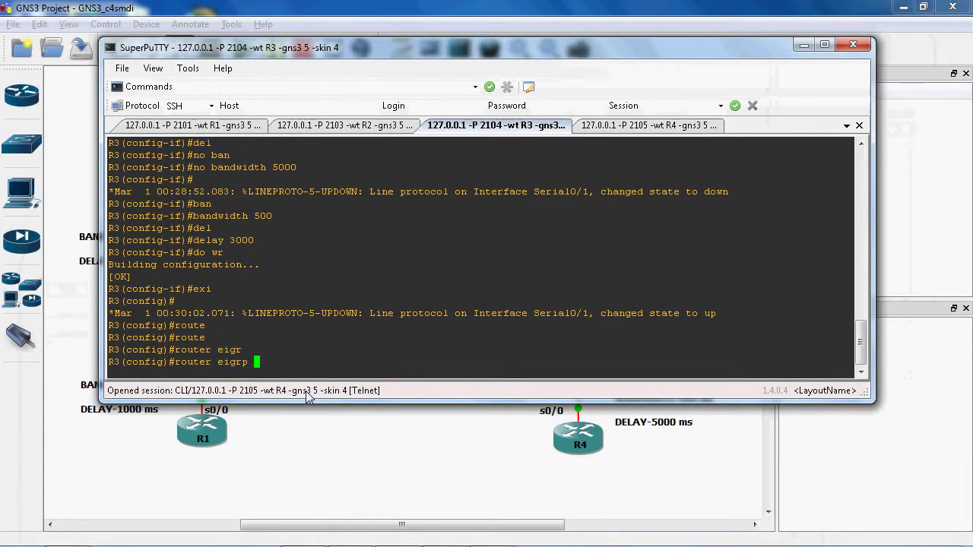
{"action": "type", "text": "100"}
{"action": "key", "text": "Return"}
Advertise network 150.150.100.0 in R3's EIGRP 100 process.
{"action": "type", "text": "net"}
{"action": "key", "text": "Tab"}
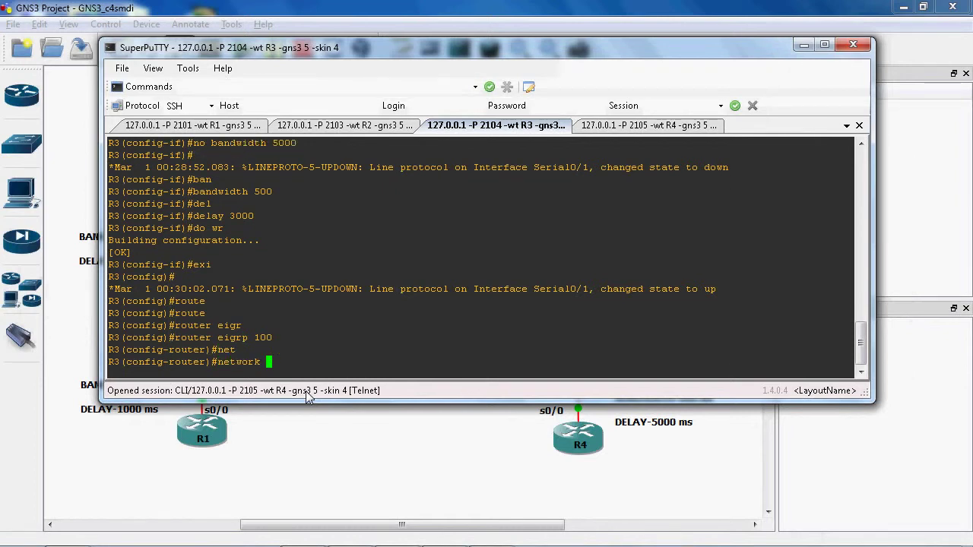
{"action": "type", "text": "150.150.100.0"}
{"action": "key", "text": "Return"}
Advertise network 192.200.50.0 in R3's EIGRP 100 process, reading the address from the topology diagram.
{"action": "type", "text": "net"}
{"action": "key", "text": "Tab"}
{"action": "left_click_drag", "start_coordinate": [630, 55], "coordinate": [587, 381]}
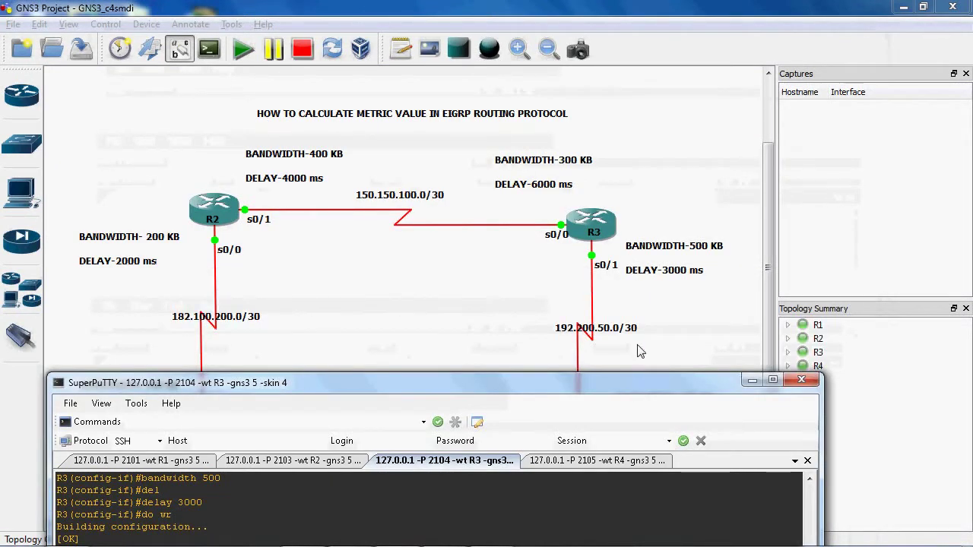
{"action": "left_click_drag", "start_coordinate": [605, 388], "coordinate": [646, 70]}
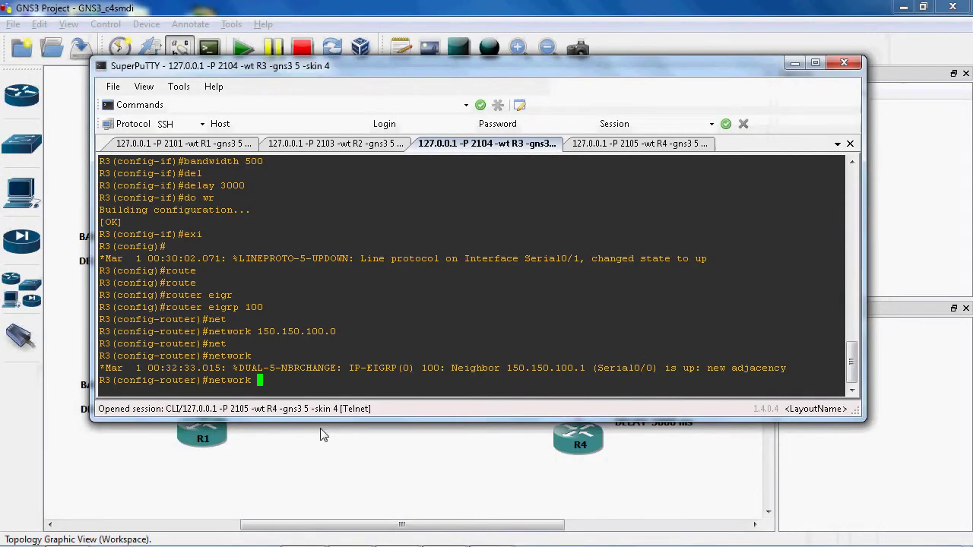
{"action": "type", "text": "192.200.50.0"}
{"action": "key", "text": "Return"}
Disable EIGRP auto-summary on R3, leave the router configuration and save R3's configuration.
{"action": "type", "text": "no aut"}
{"action": "key", "text": "Tab"}
{"action": "key", "text": "Return"}
{"action": "type", "text": "exi"}
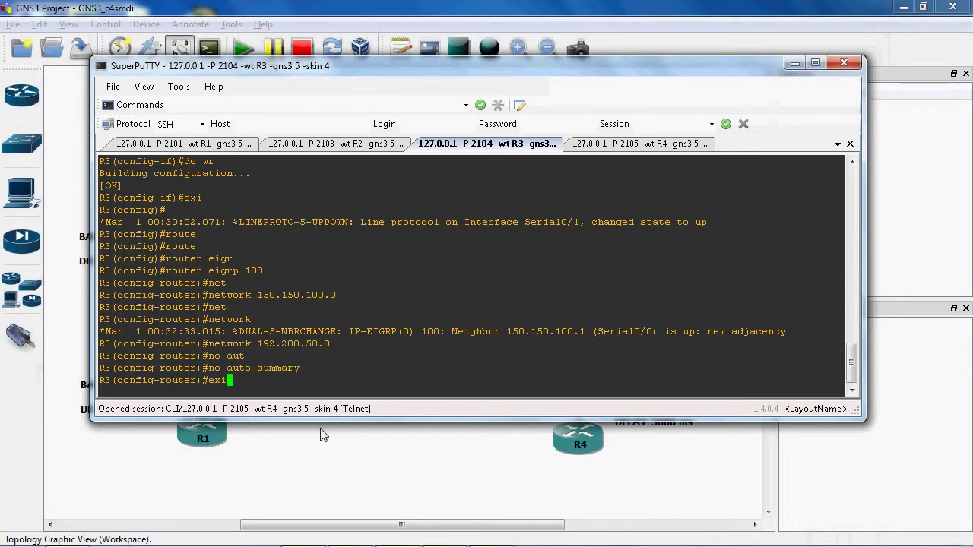
{"action": "key", "text": "Return"}
{"action": "type", "text": "do wr"}
{"action": "key", "text": "Return"}
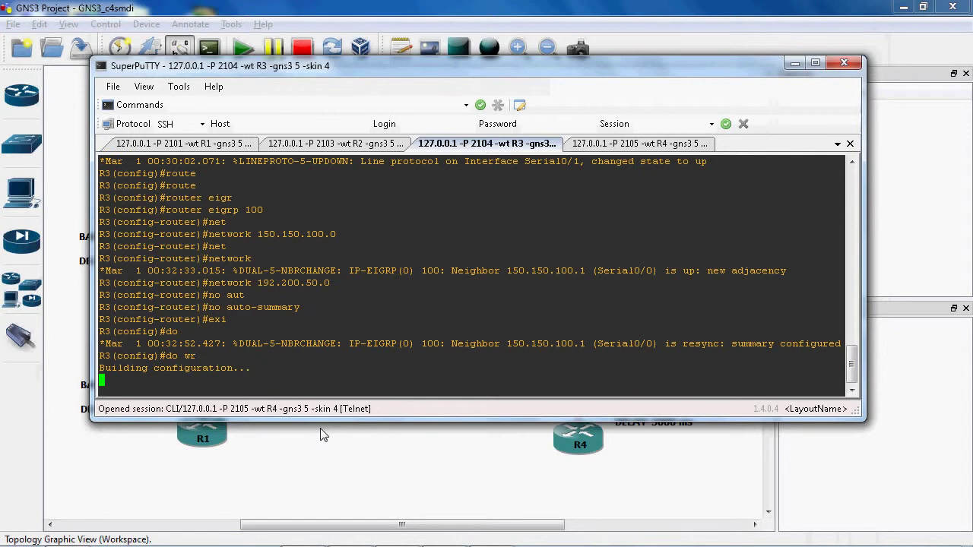
On R4's console, leave the interface configuration and start EIGRP with autonomous system 100.
{"action": "left_click", "coordinate": [795, 65]}
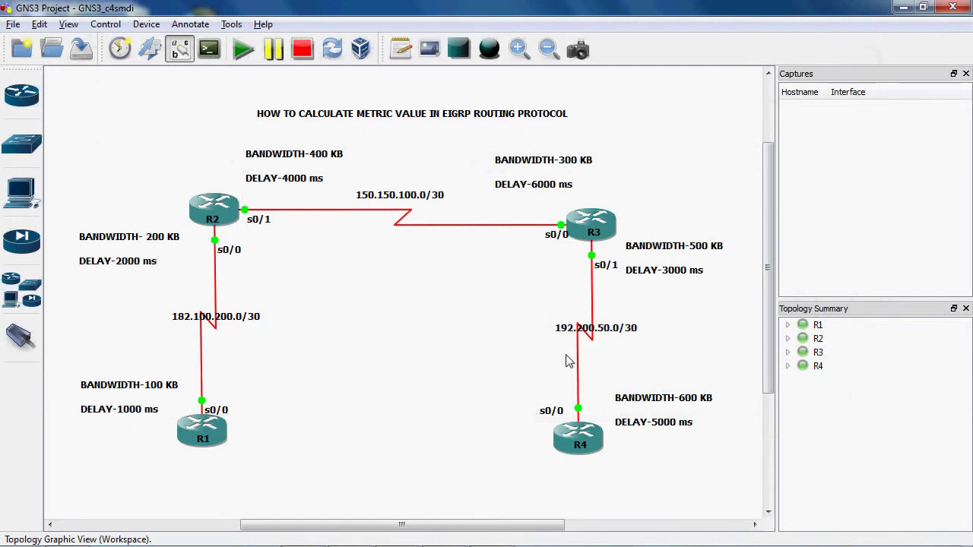
{"action": "mouse_move", "coordinate": [445, 543]}
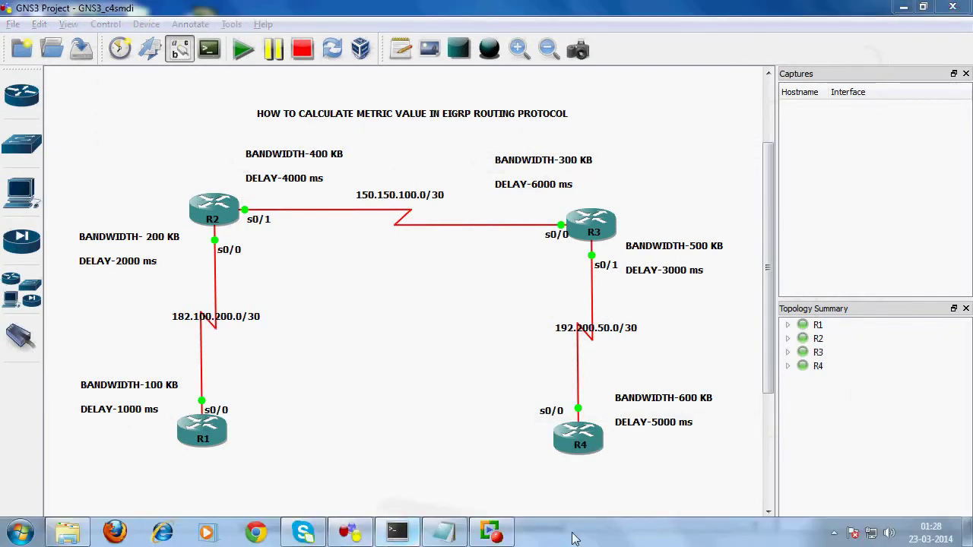
{"action": "left_click", "coordinate": [397, 532]}
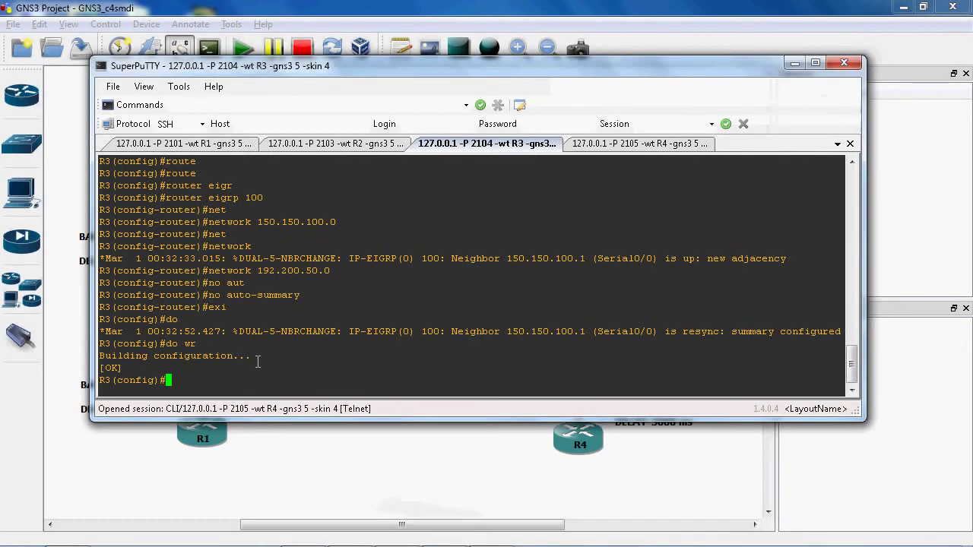
{"action": "left_click", "coordinate": [623, 146]}
{"action": "type", "text": "exi"}
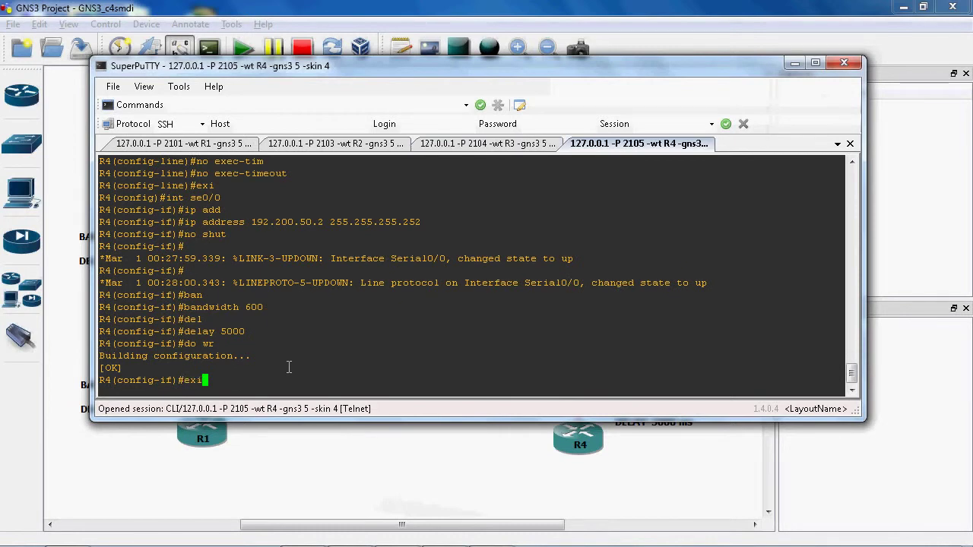
{"action": "key", "text": "Return"}
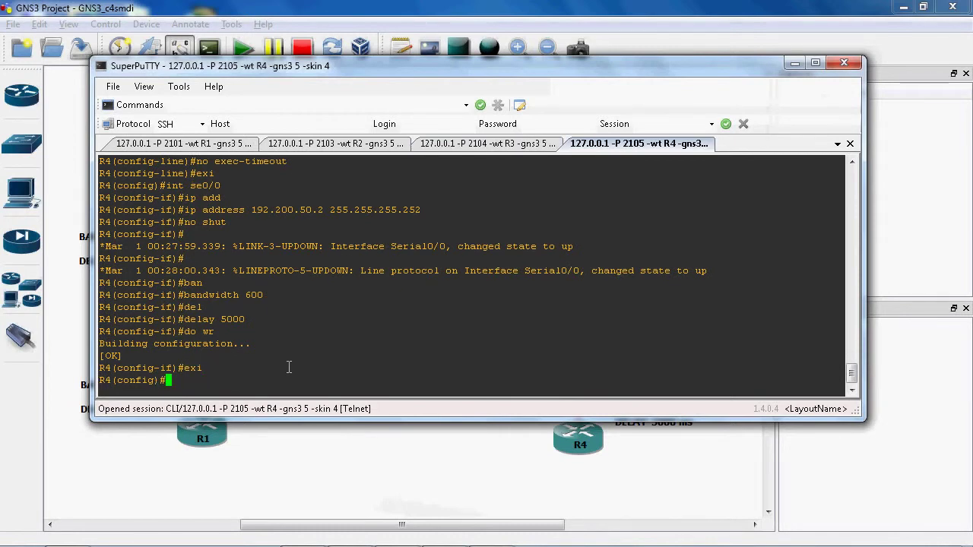
{"action": "type", "text": "router eigrp 100"}
{"action": "key", "text": "Return"}
Advertise network 192.200.50.0 in R4's EIGRP 100 process, checking the address in the topology diagram.
{"action": "type", "text": "net"}
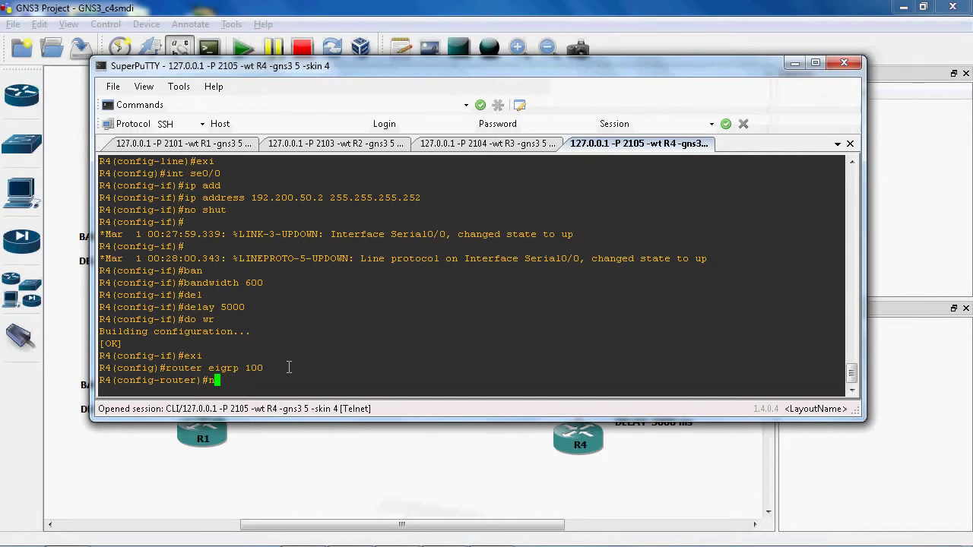
{"action": "key", "text": "Tab"}
{"action": "type", "text": "18"}
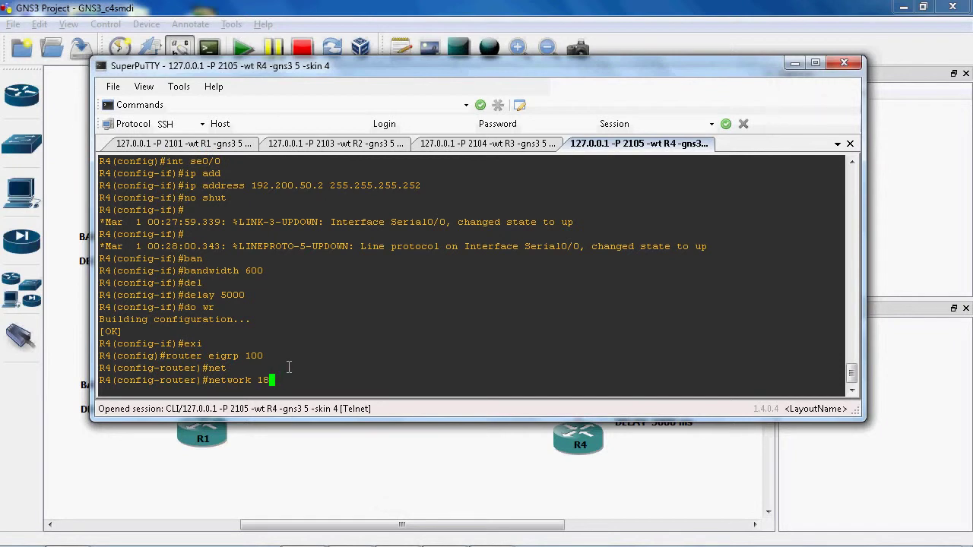
{"action": "type", "text": "2,"}
{"action": "key", "text": "BackSpace"}
{"action": "key", "text": "BackSpace"}
{"action": "key", "text": "BackSpace"}
{"action": "key", "text": "BackSpace"}
{"action": "left_click", "coordinate": [619, 479]}
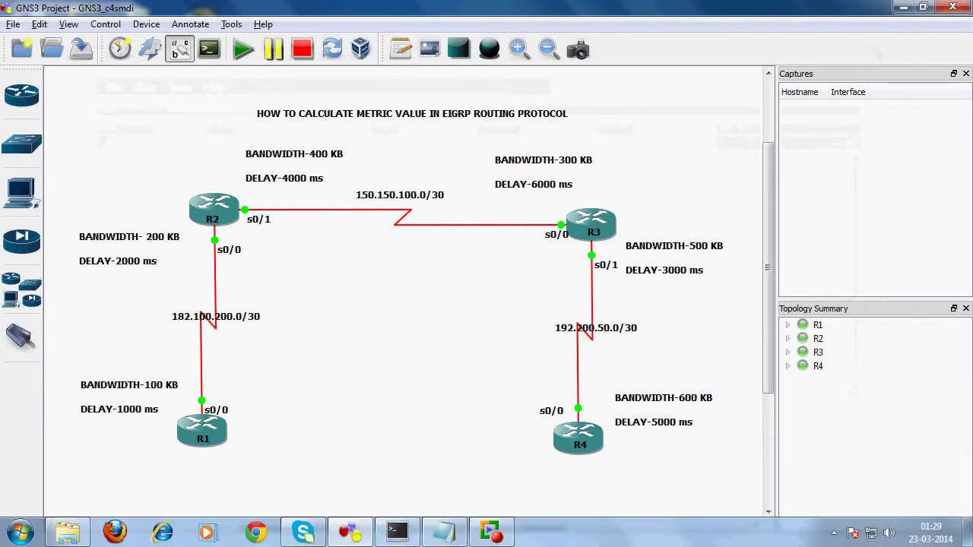
{"action": "left_click", "coordinate": [398, 538]}
{"action": "type", "text": "192."}
{"action": "type", "text": "20."}
{"action": "type", "text": ".50.0"}
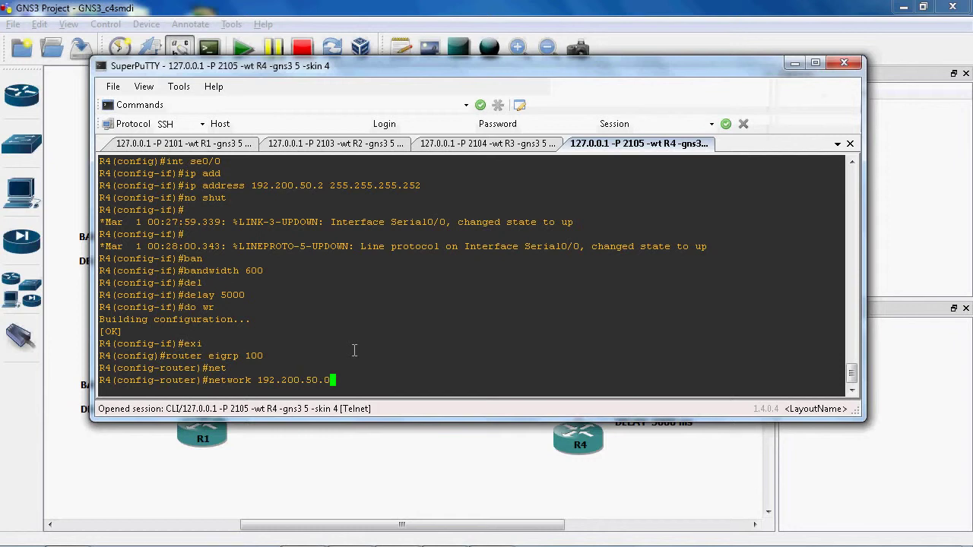
{"action": "key", "text": "Return"}
Disable EIGRP auto-summary on R4, leave the router configuration and save R4's configuration.
{"action": "type", "text": "no auto"}
{"action": "key", "text": "Tab"}
{"action": "key", "text": "Return"}
{"action": "type", "text": "exi"}
{"action": "key", "text": "Return"}
{"action": "type", "text": "do wr"}
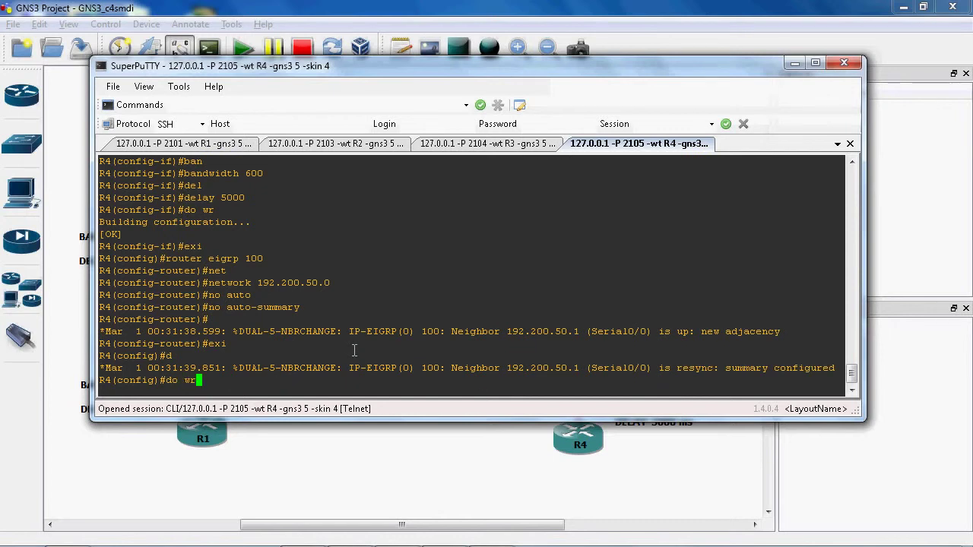
{"action": "key", "text": "Return"}
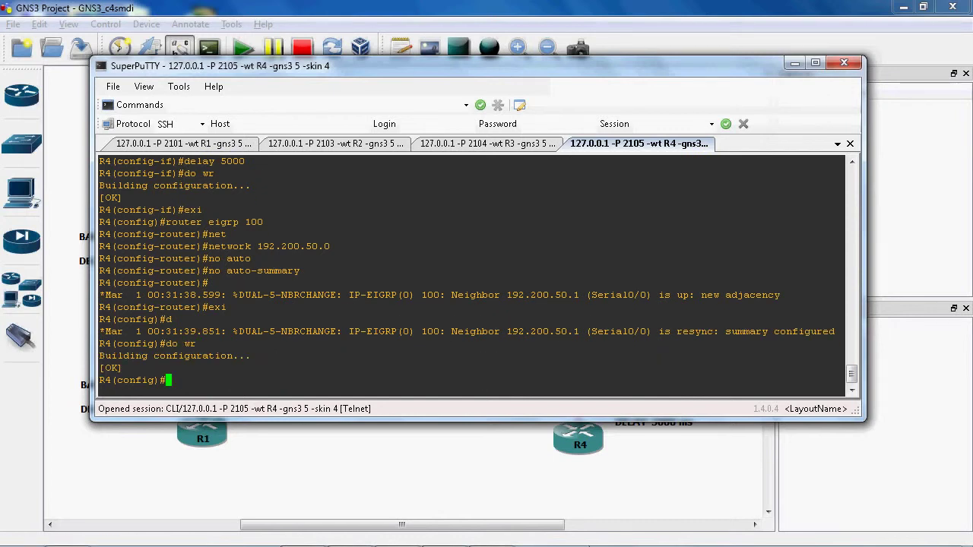
Examine the three serial link networks between R1 and R4 in the GNS3 topology diagram.
{"action": "left_click", "coordinate": [793, 65]}
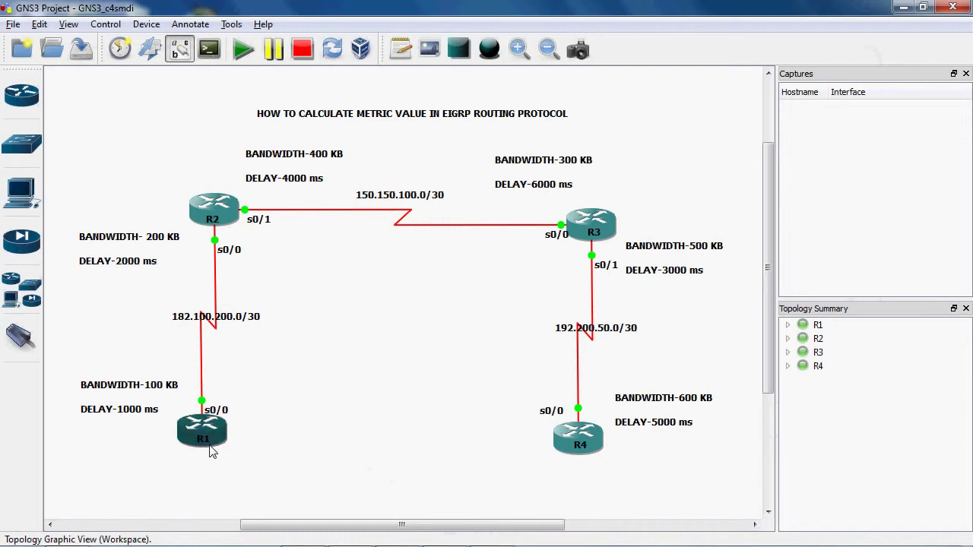
{"action": "left_click_drag", "start_coordinate": [161, 298], "coordinate": [291, 328]}
{"action": "left_click_drag", "start_coordinate": [348, 188], "coordinate": [473, 221]}
{"action": "left_click", "coordinate": [458, 287]}
{"action": "left_click_drag", "start_coordinate": [532, 306], "coordinate": [651, 356]}
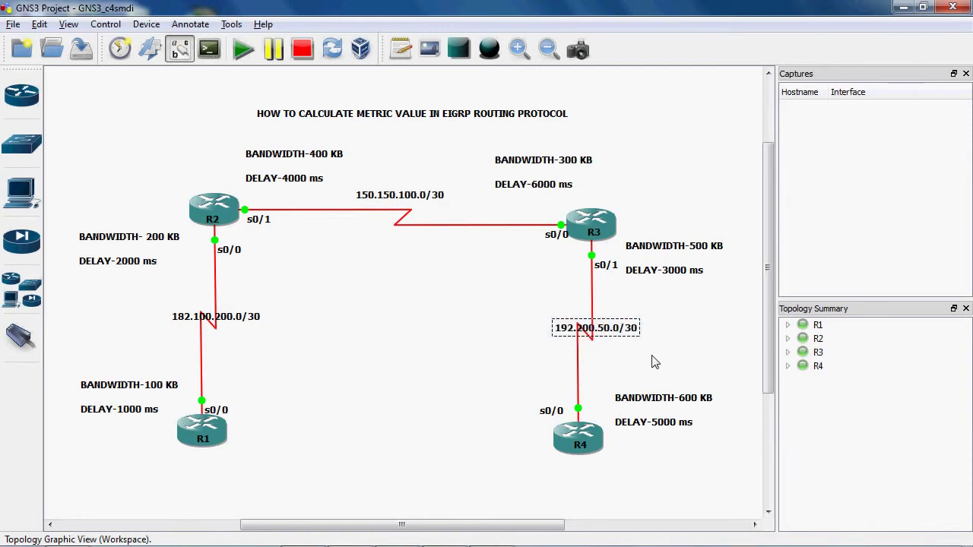
{"action": "left_click", "coordinate": [589, 353]}
{"action": "left_click_drag", "start_coordinate": [348, 180], "coordinate": [466, 222]}
{"action": "left_click_drag", "start_coordinate": [536, 308], "coordinate": [691, 365]}
{"action": "left_click", "coordinate": [414, 321]}
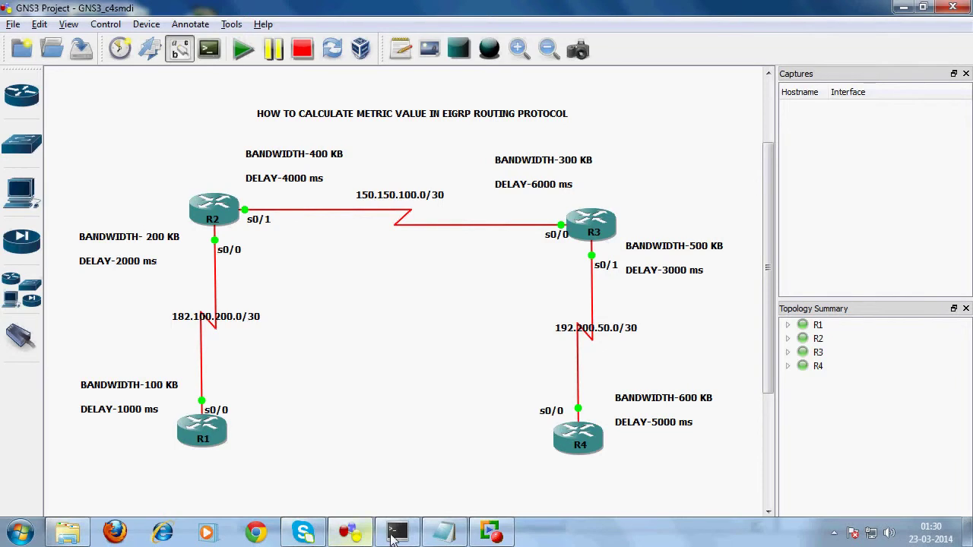
Switch to Notepad and begin the line "DIRECT CONNECTED NETWORK 182." under the ROUTER -1 heading.
{"action": "left_click", "coordinate": [444, 535]}
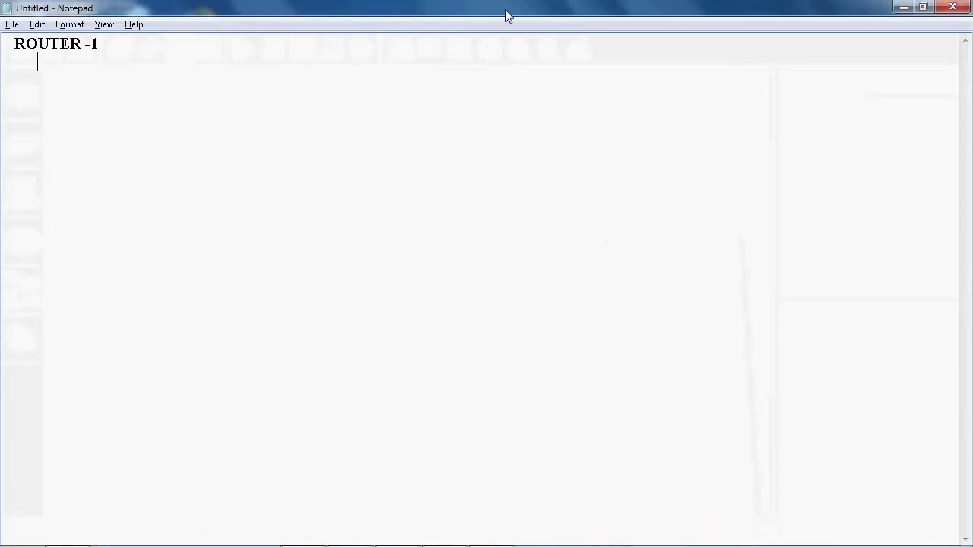
{"action": "left_click", "coordinate": [903, 6]}
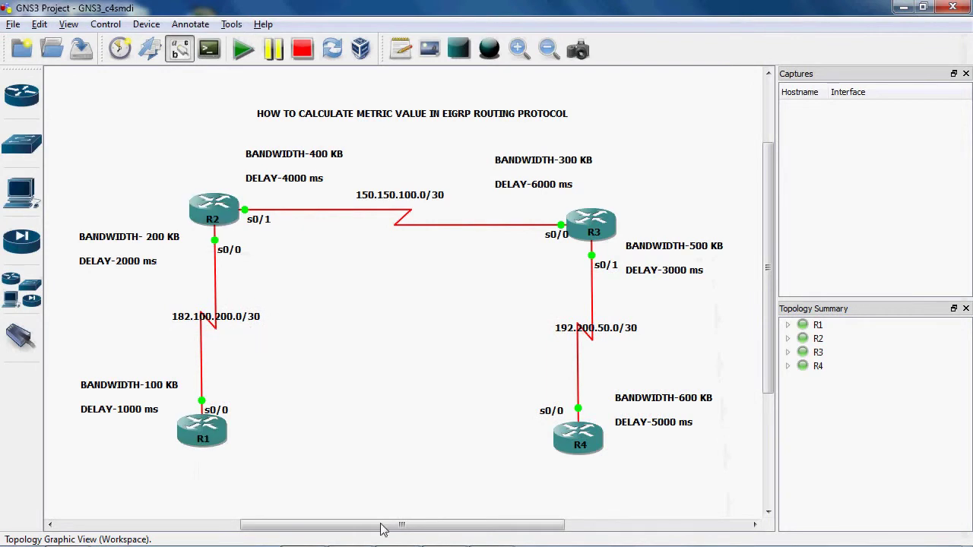
{"action": "mouse_move", "coordinate": [383, 544]}
{"action": "left_click", "coordinate": [445, 532]}
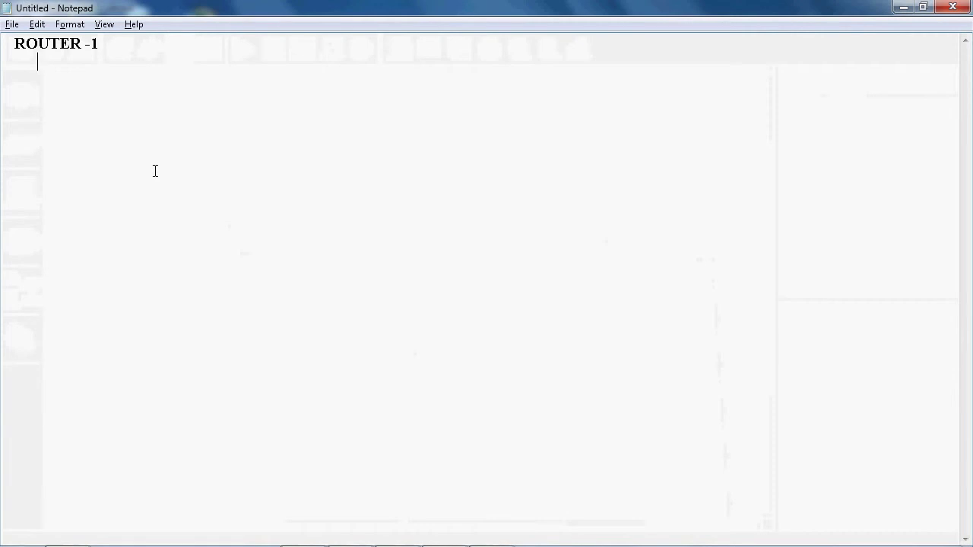
{"action": "type", "text": "D"}
{"action": "type", "text": "ier"}
{"action": "key", "text": "BackSpace"}
{"action": "key", "text": "BackSpace"}
{"action": "key", "text": "BackSpace"}
{"action": "type", "text": "IRE"}
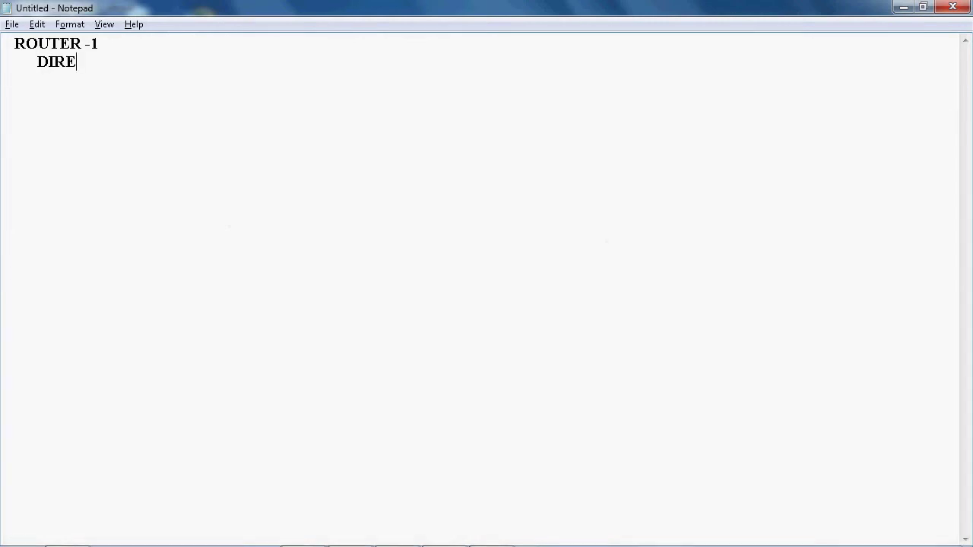
{"action": "type", "text": "CT CONNECTED NETQO"}
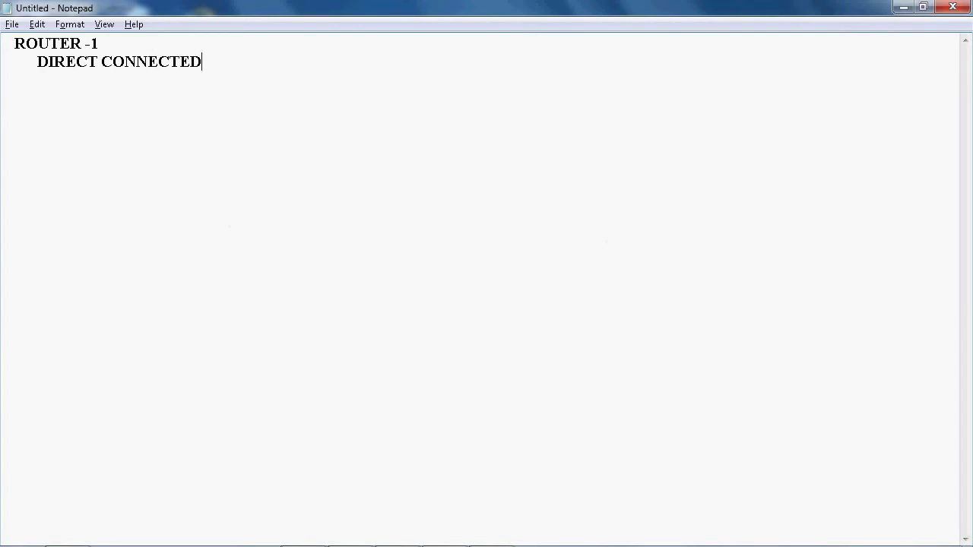
{"action": "key", "text": "BackSpace"}
{"action": "key", "text": "BackSpace"}
{"action": "type", "text": "QE"}
{"action": "key", "text": "BackSpace"}
{"action": "key", "text": "BackSpace"}
{"action": "type", "text": "WORK  182."}
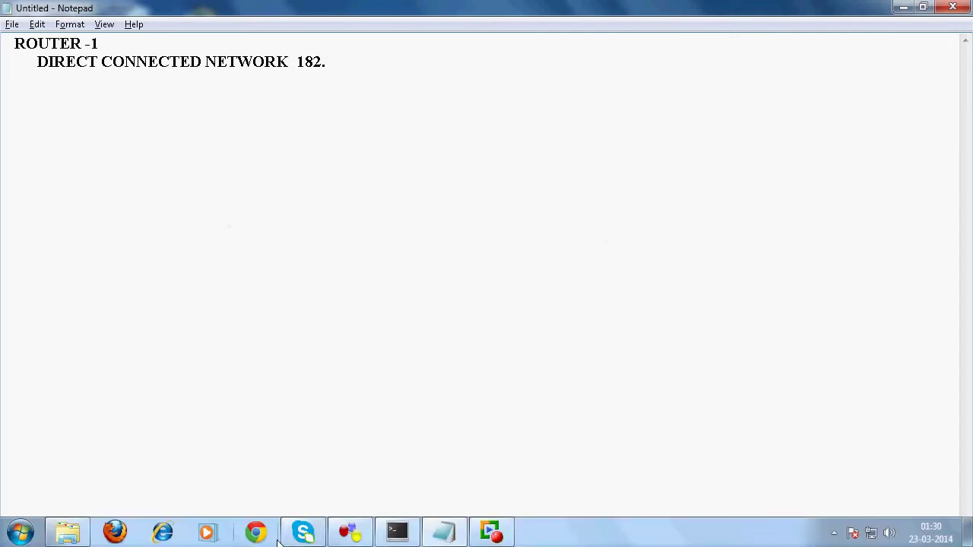
Complete the directly connected network's address as 182.100.200.0/30 and add "->" after it, checking the address in the GNS3 diagram.
{"action": "left_click", "coordinate": [349, 532]}
{"action": "left_click", "coordinate": [349, 532]}
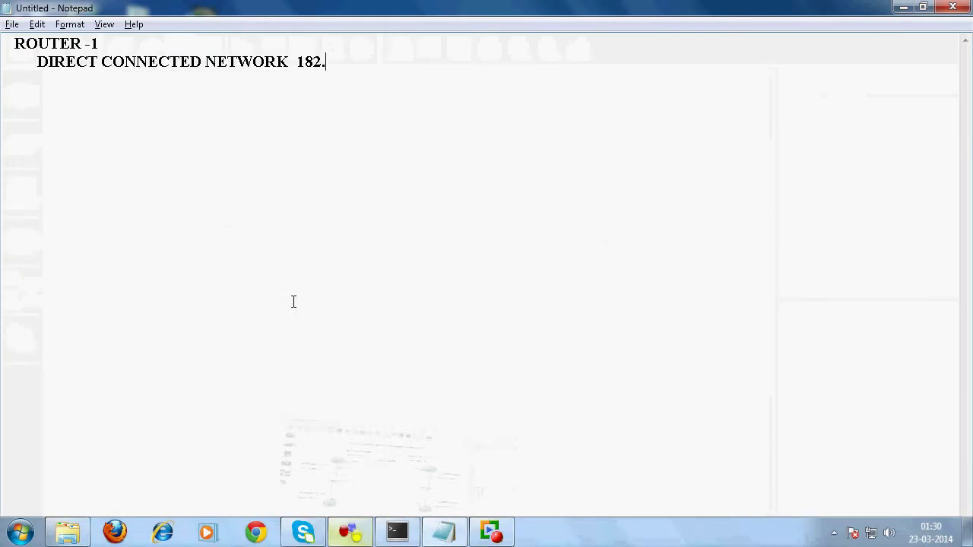
{"action": "type", "text": "100.2"}
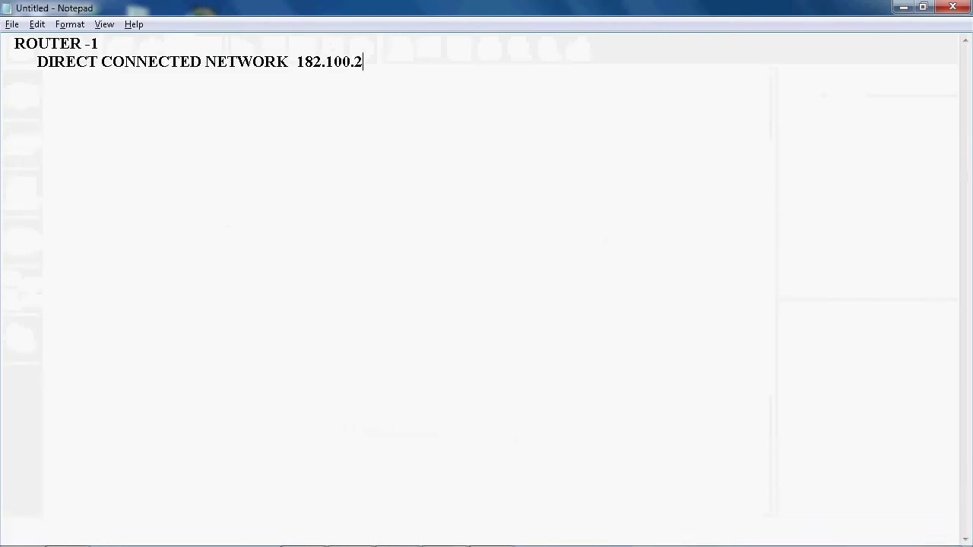
{"action": "type", "text": "00.0"}
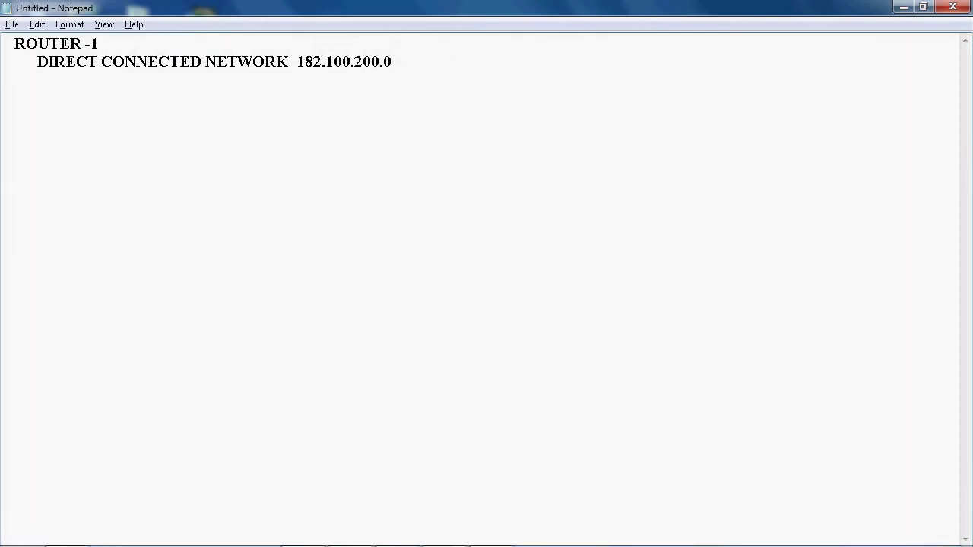
{"action": "type", "text": "/30 ->"}
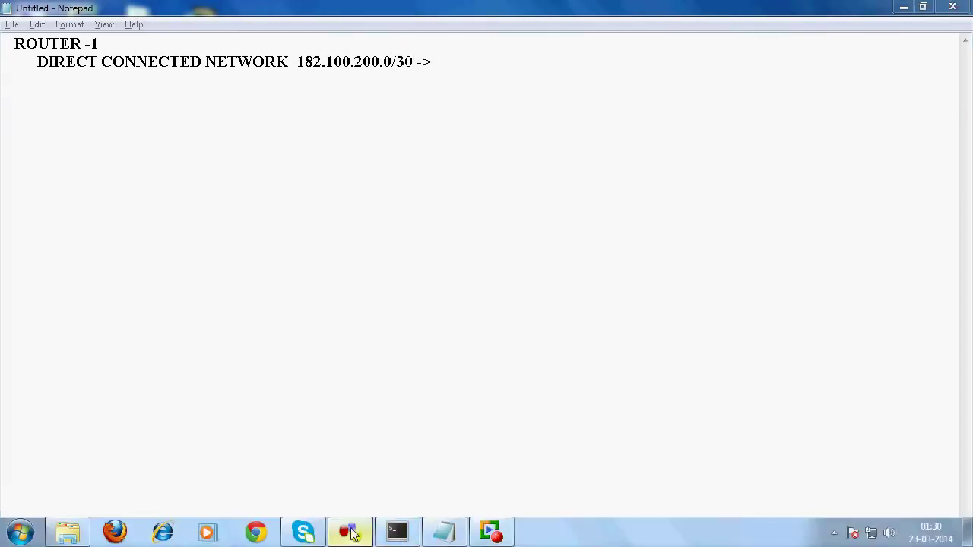
Switch to GNS3 and examine R1's bandwidth and delay labels in the topology diagram.
{"action": "left_click", "coordinate": [352, 534]}
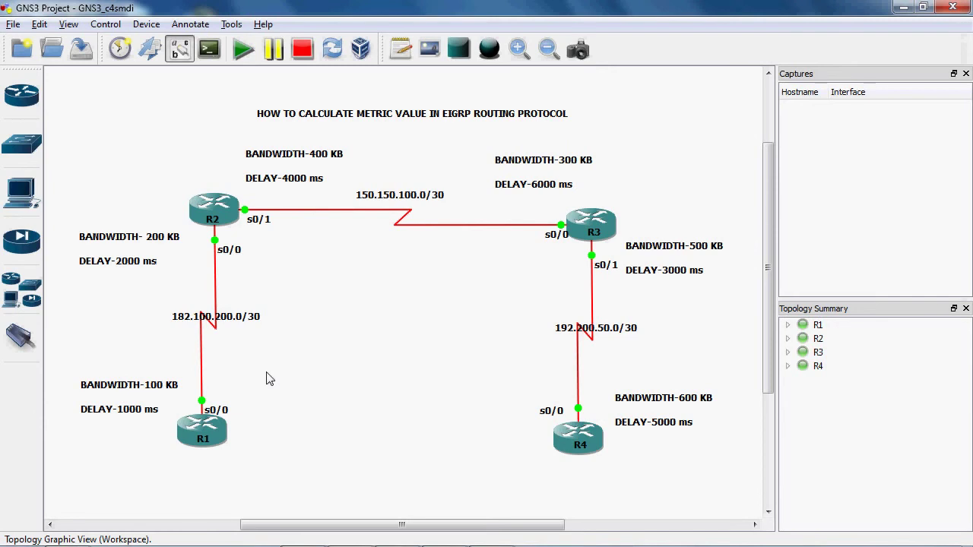
{"action": "left_click_drag", "start_coordinate": [64, 358], "coordinate": [175, 442]}
{"action": "left_click", "coordinate": [290, 439]}
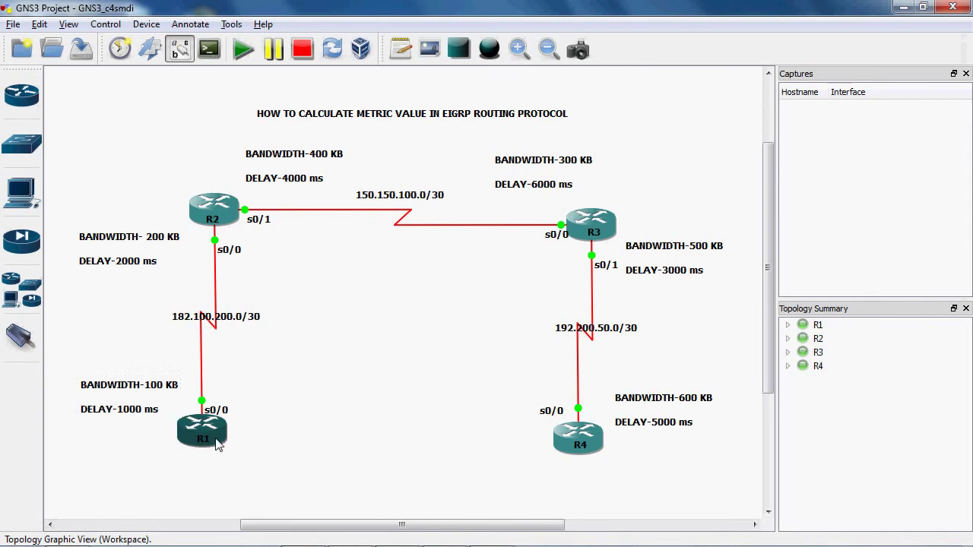